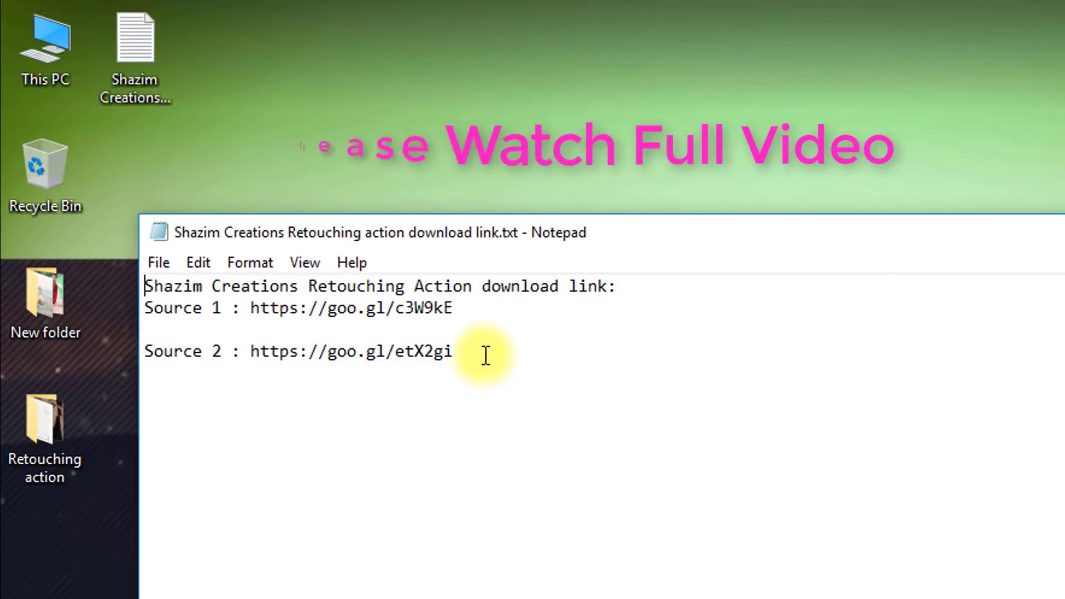
pyautogui.moveTo(461, 352); pyautogui.dragTo(282, 351)
pyautogui.rightClick(282, 352)
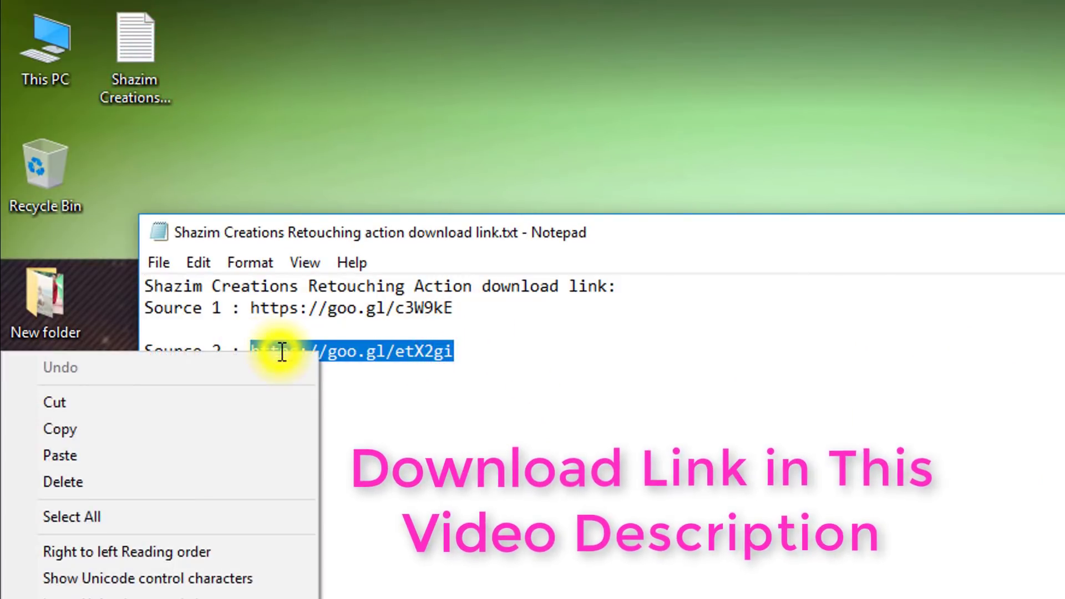
pyautogui.click(67, 424)
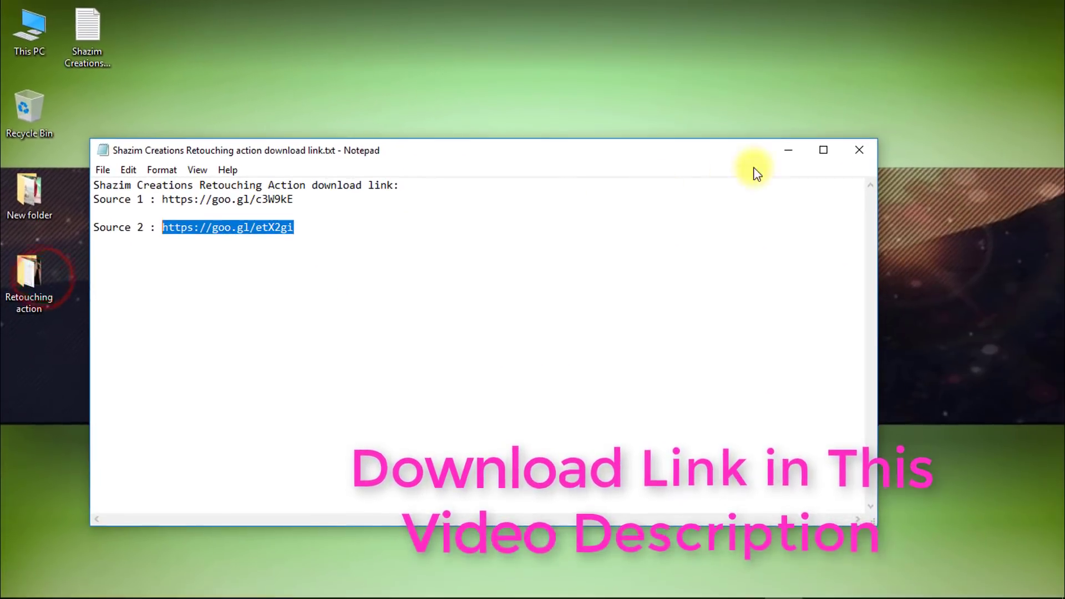
pyautogui.click(866, 165)
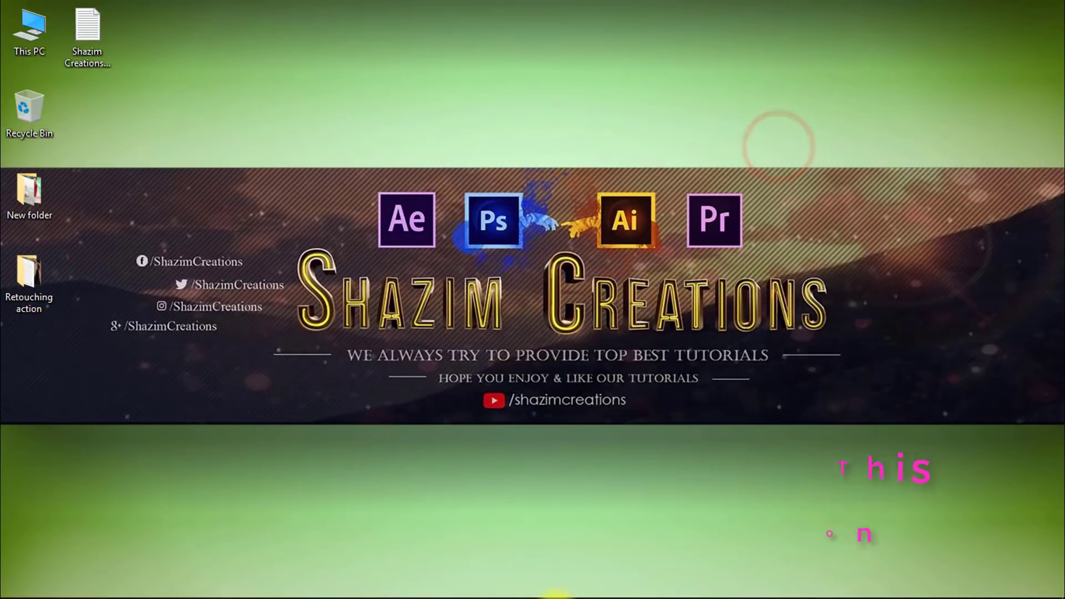
# Step: Switch to Chrome in a maximized window and load the copied download link
pyautogui.moveTo(539, 595)
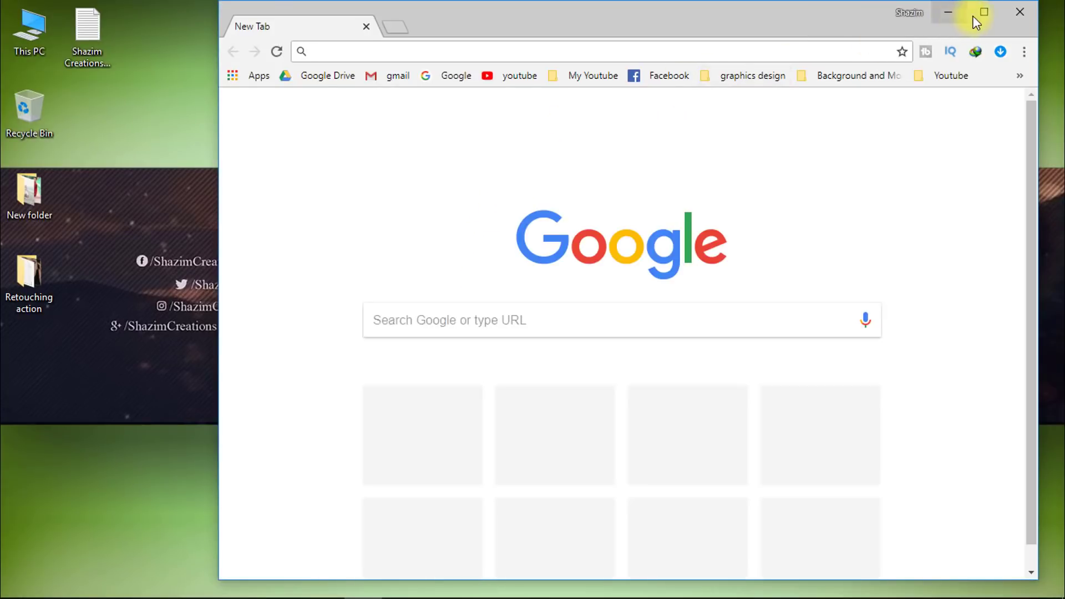
pyautogui.click(983, 12)
pyautogui.rightClick(210, 54)
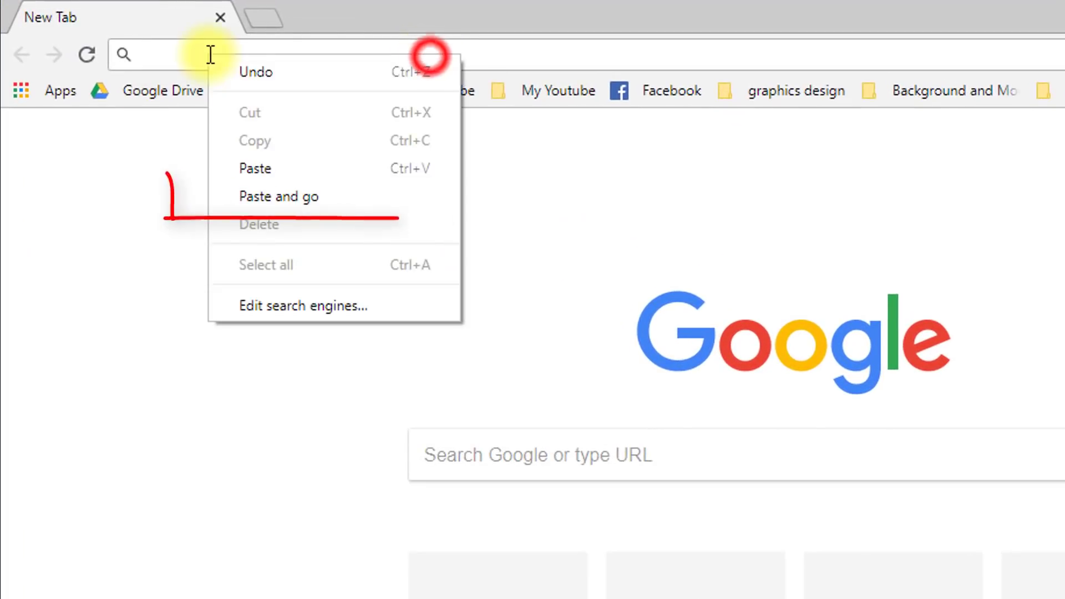
pyautogui.click(339, 197)
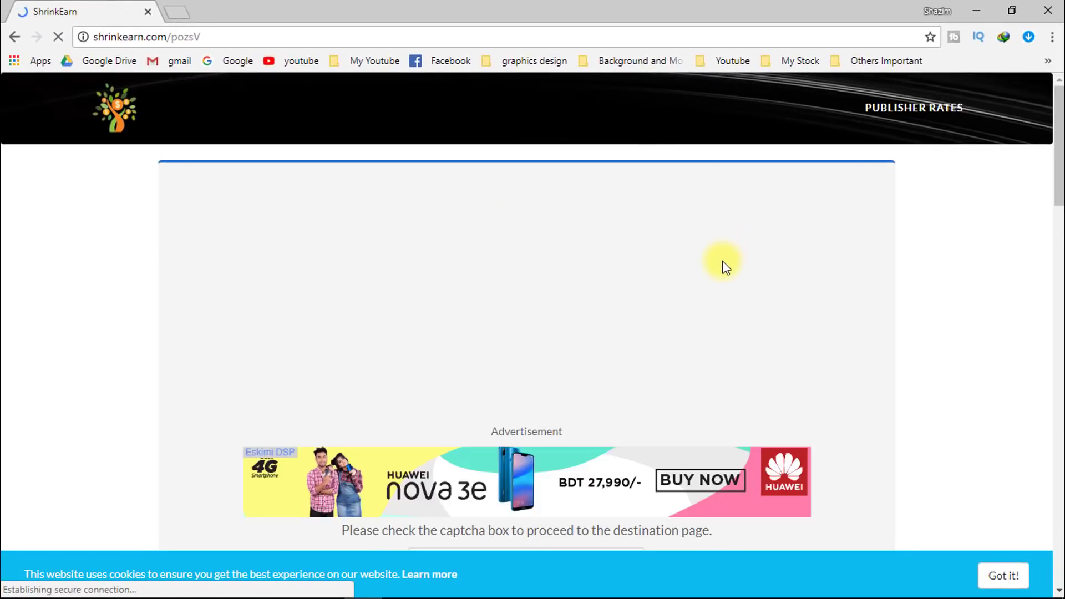
# Step: Complete the "I'm not a robot" check by selecting the street sign squares, and continue to the link page
pyautogui.scroll(-4, 651, 298)
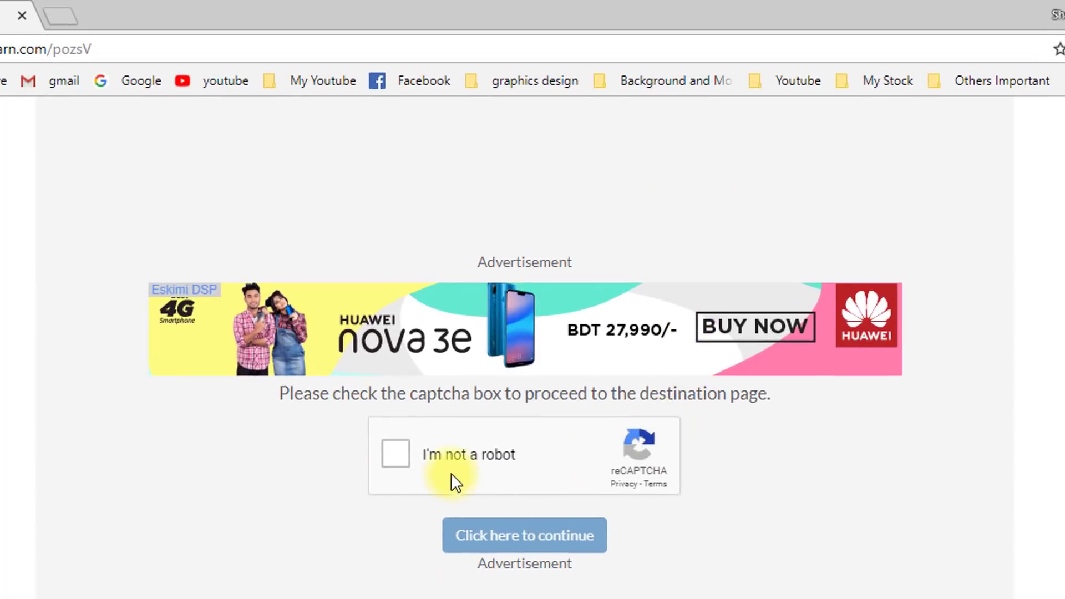
pyautogui.click(395, 457)
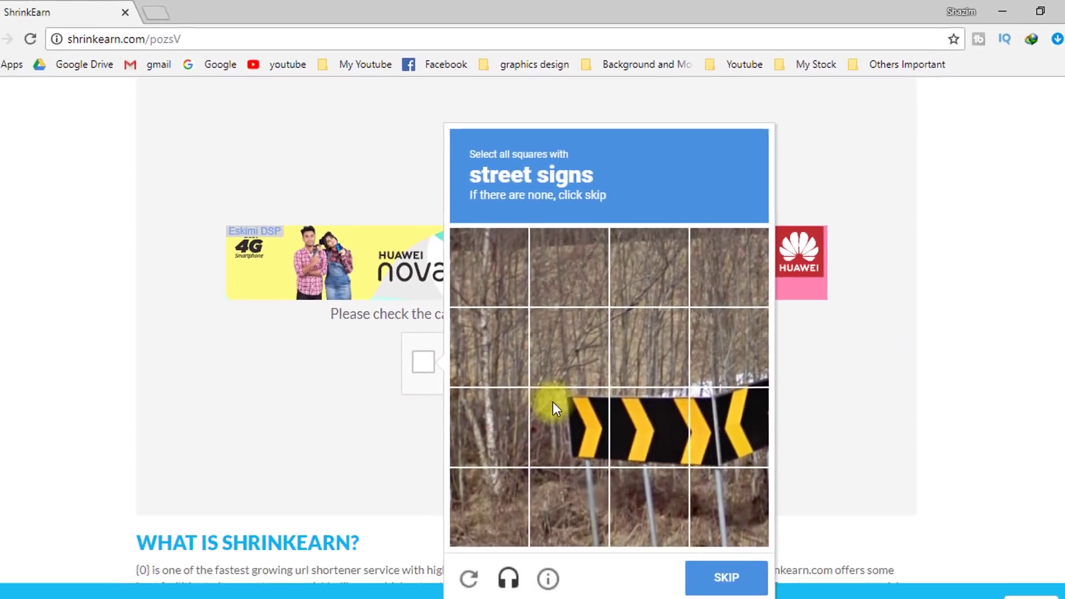
pyautogui.click(583, 425)
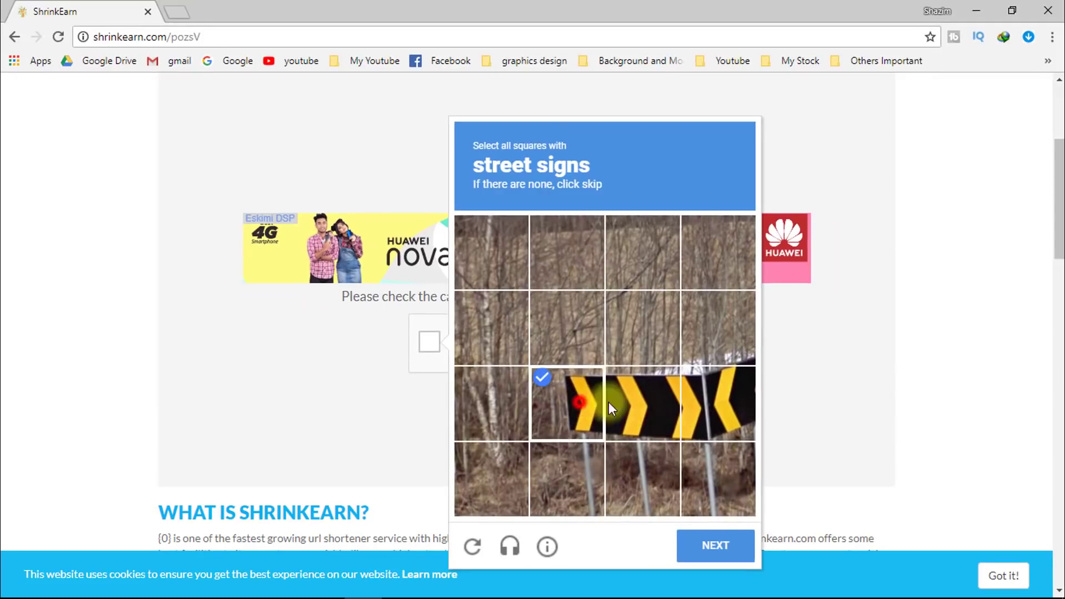
pyautogui.click(719, 391)
pyautogui.click(715, 545)
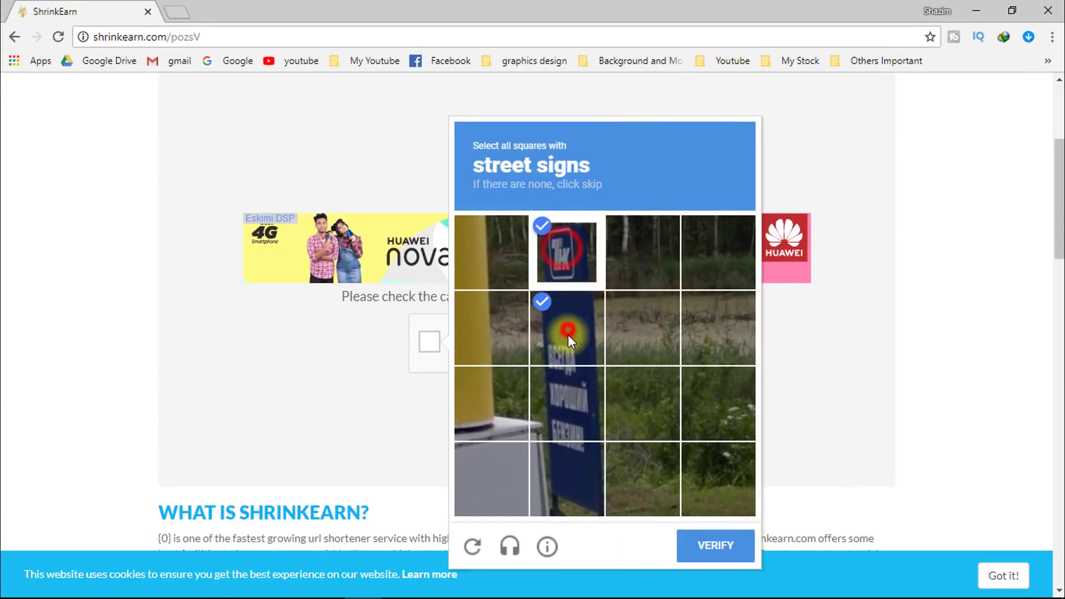
pyautogui.click(571, 456)
pyautogui.click(715, 544)
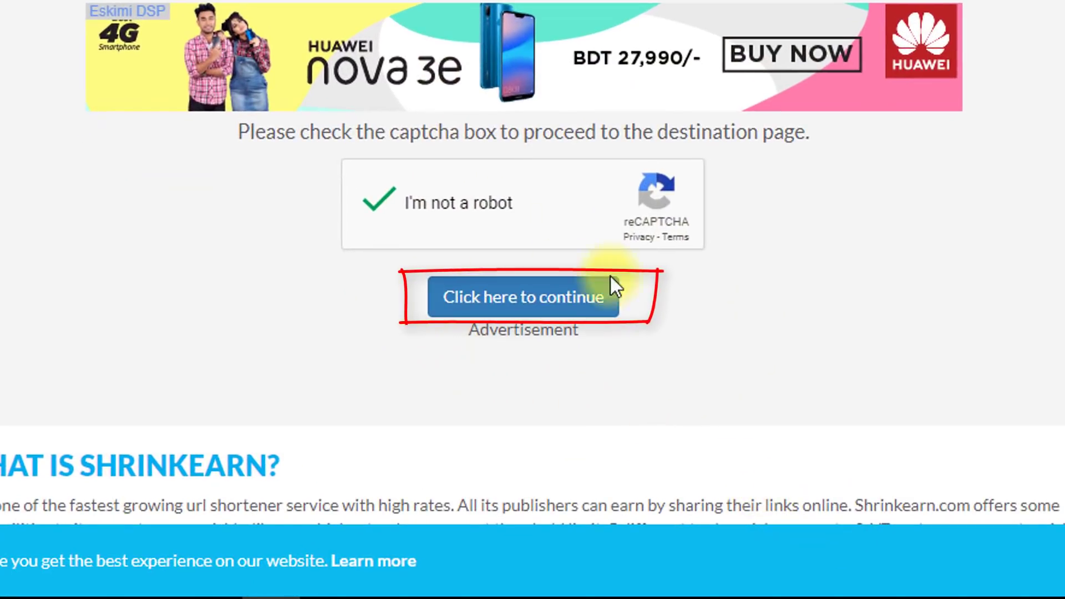
pyautogui.click(522, 302)
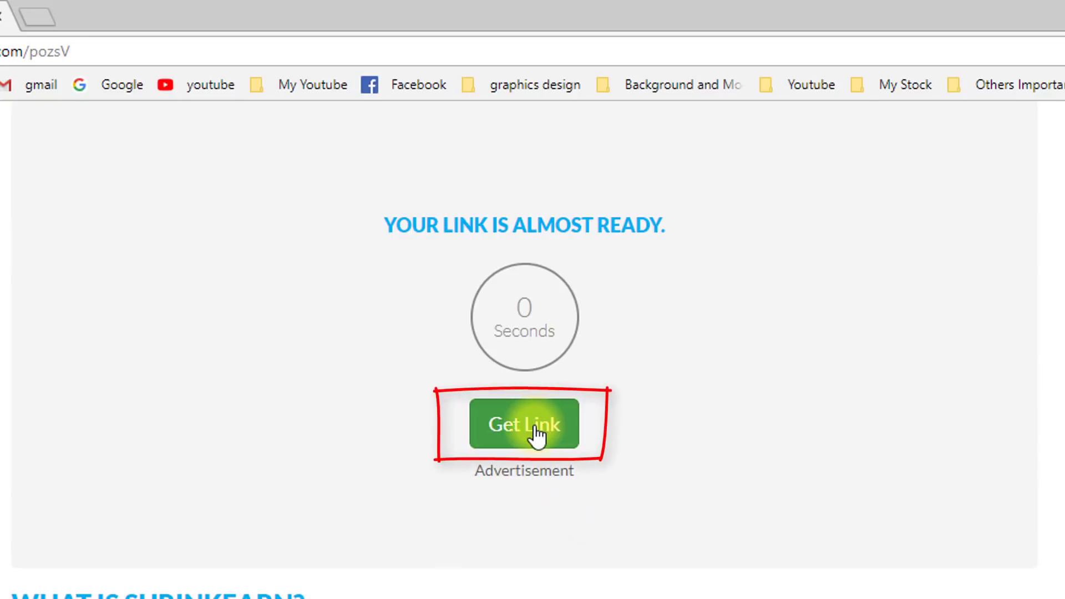
# Step: Get the destination link, download the Shazim Creations Quick Skin Retouching Action archive from MediaFire, and return to the desktop
pyautogui.click(536, 429)
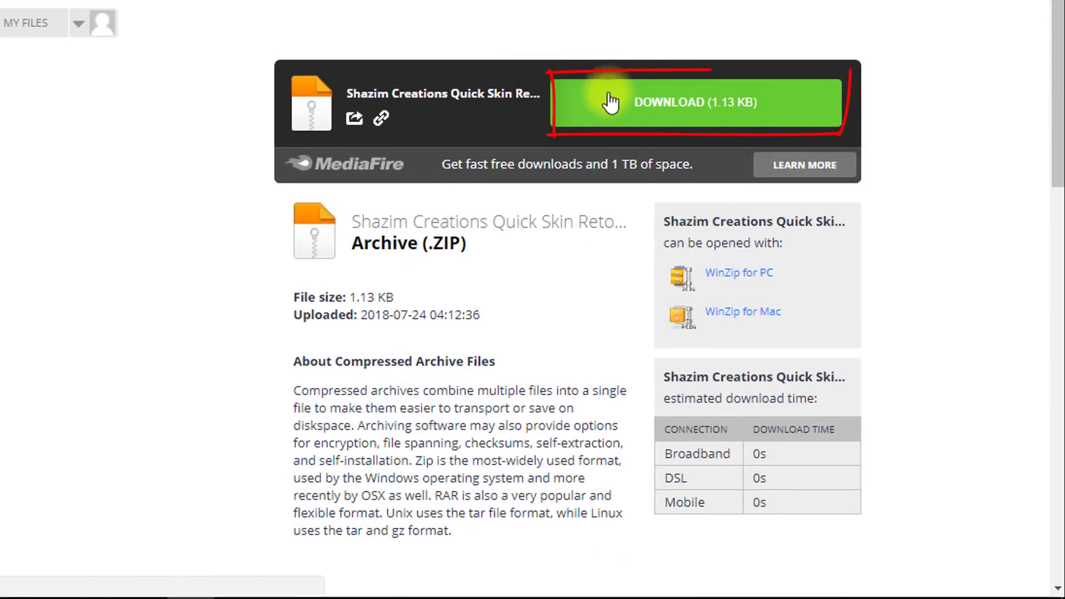
pyautogui.click(682, 111)
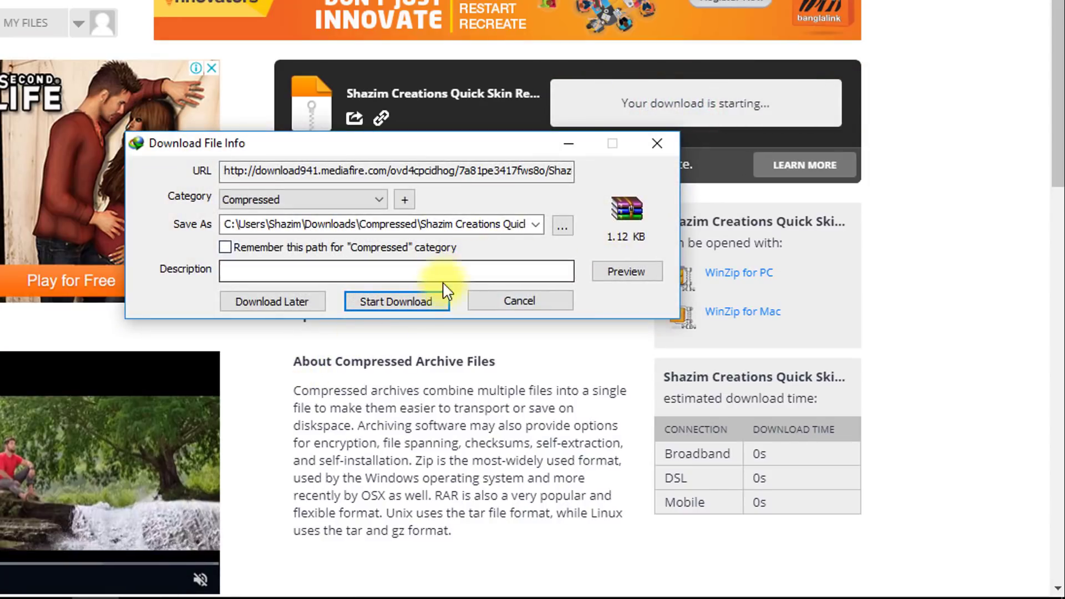
pyautogui.click(415, 301)
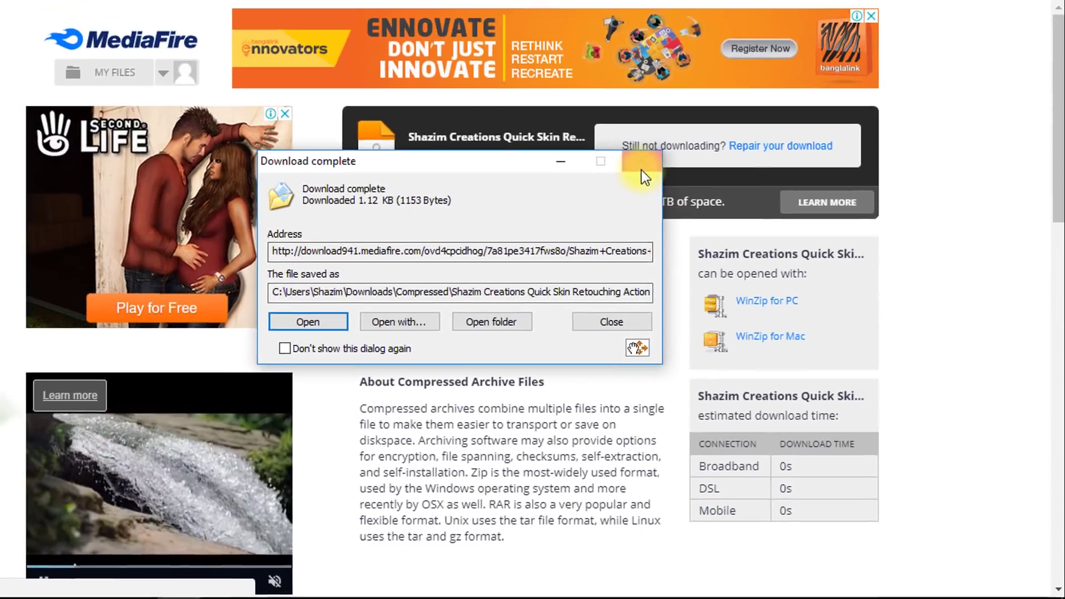
pyautogui.click(642, 170)
pyautogui.click(982, 3)
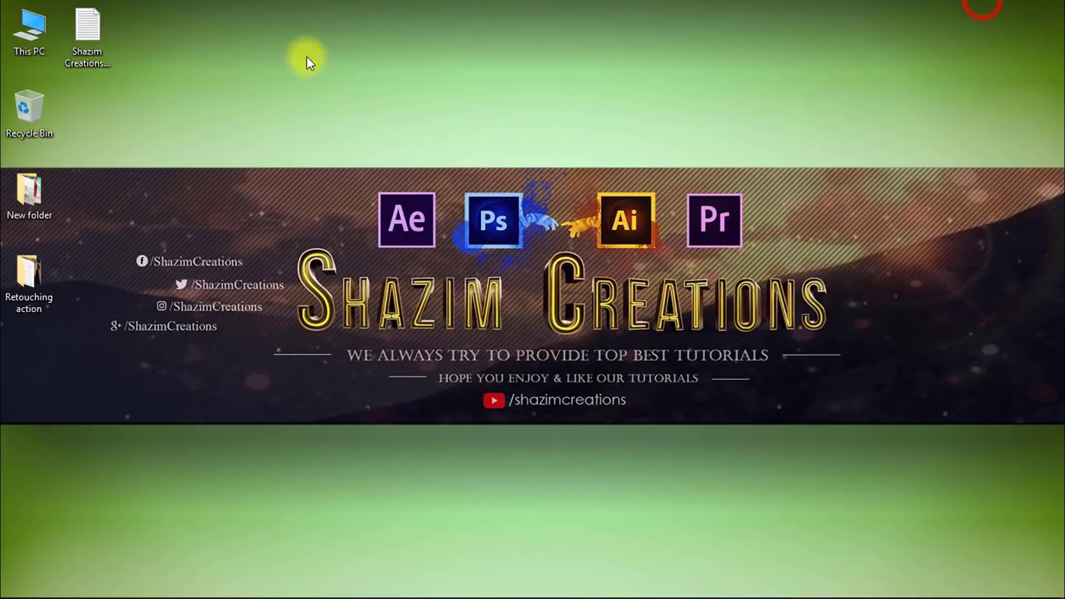
# Step: Move the downloaded action archive from the Compressed folder in Downloads to the desktop, placing it below the download-link text file
pyautogui.doubleClick(37, 23)
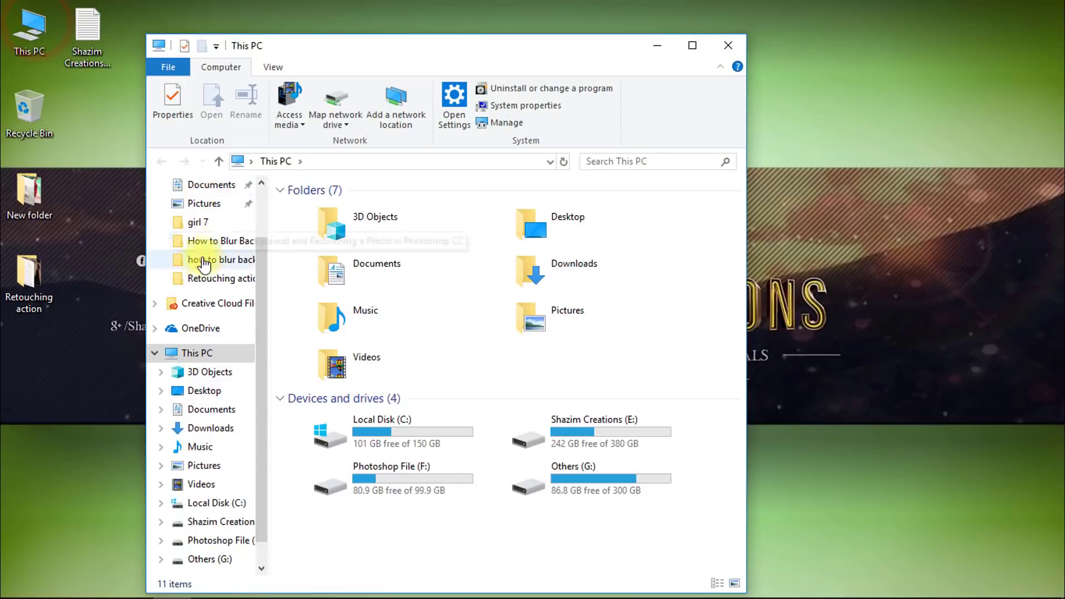
pyautogui.click(213, 430)
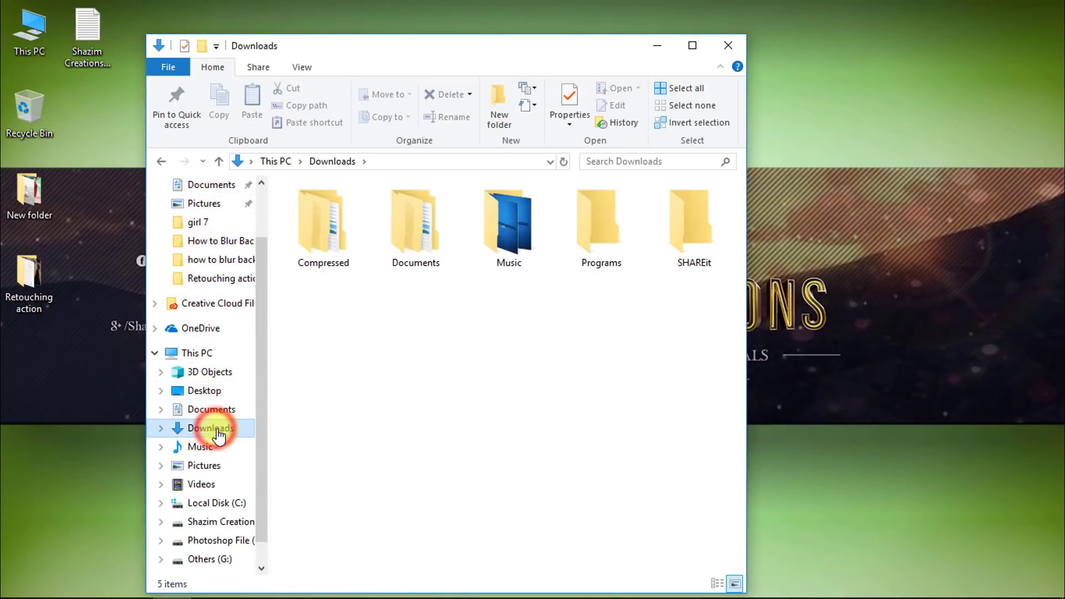
pyautogui.doubleClick(333, 233)
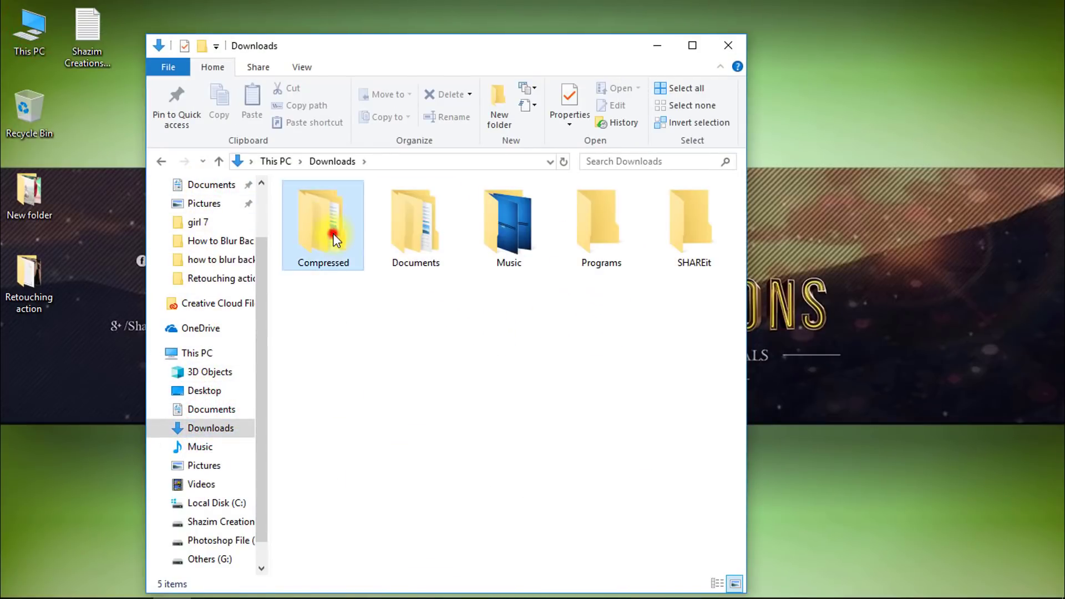
pyautogui.moveTo(368, 207); pyautogui.dragTo(107, 336)
pyautogui.click(728, 45)
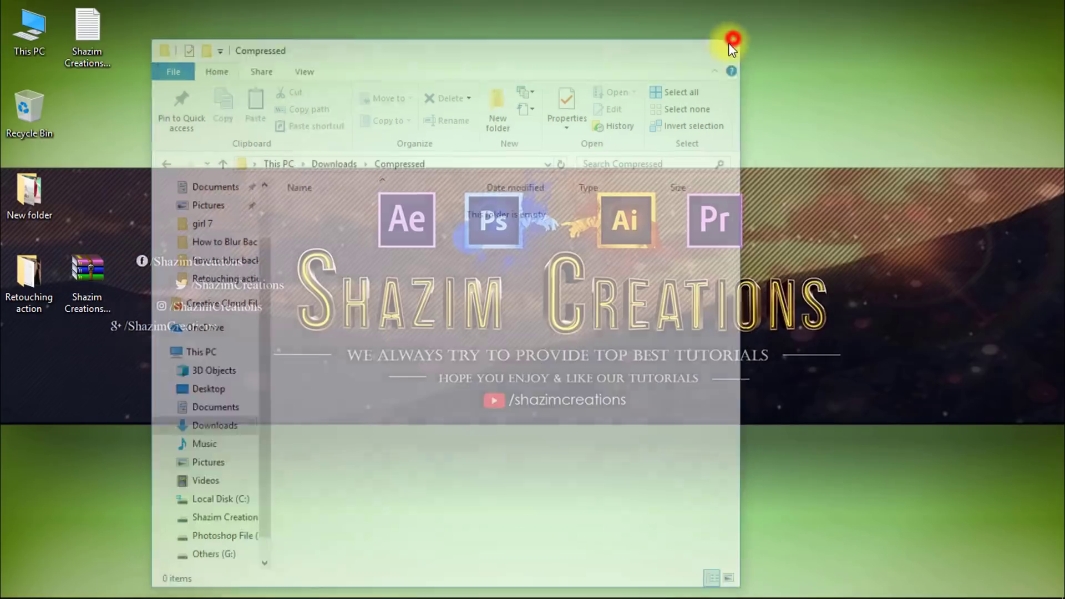
pyautogui.moveTo(109, 203); pyautogui.dragTo(108, 122)
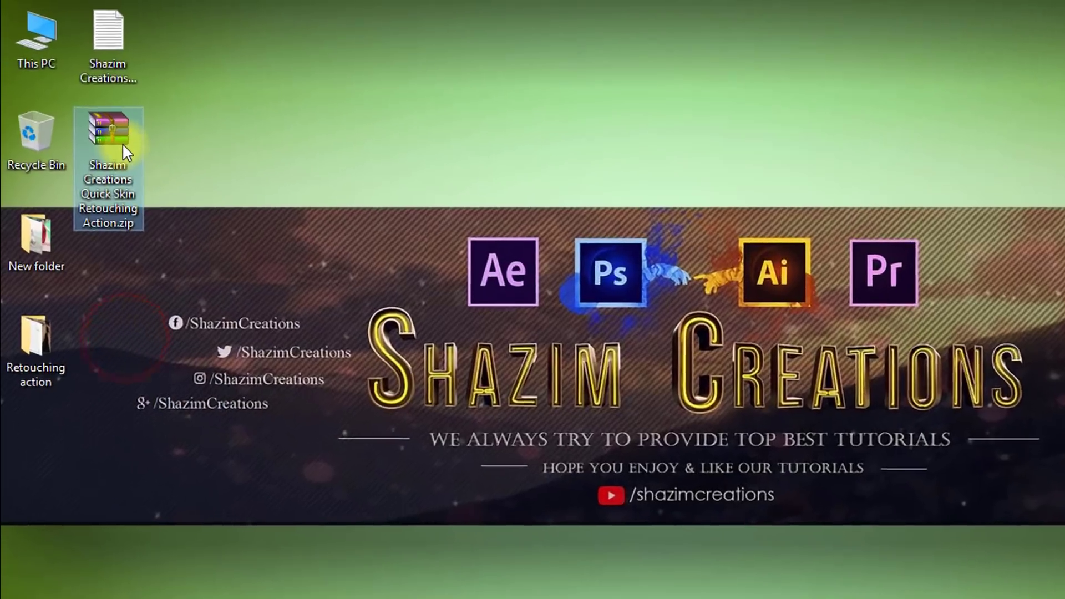
# Step: Extract Shazim Creations Quick Skin Retouching Action.zip into its own folder on the desktop using the default extraction options
pyautogui.rightClick(103, 117)
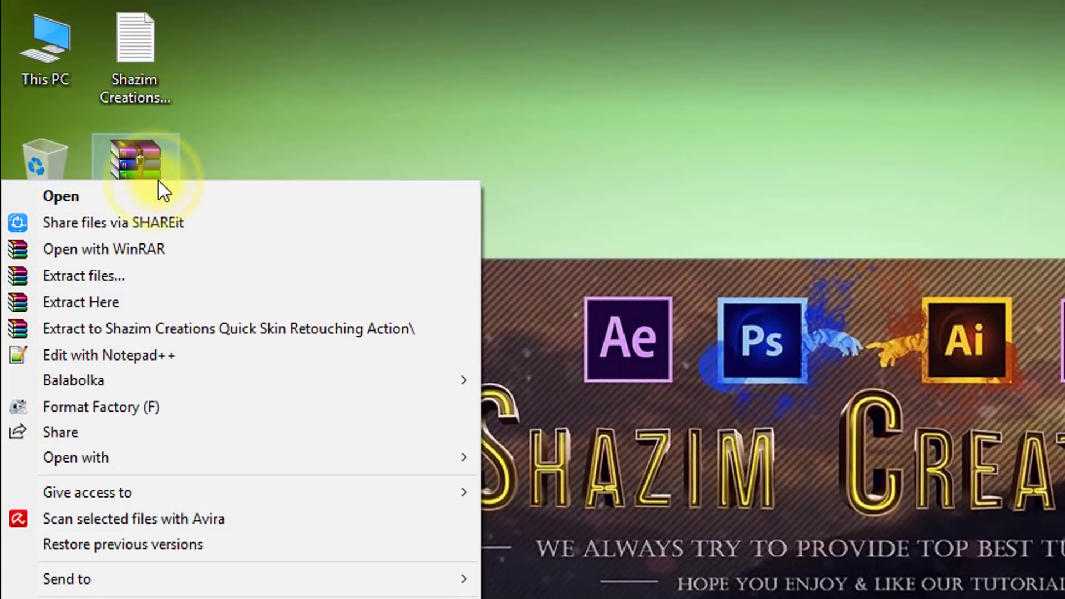
pyautogui.click(112, 276)
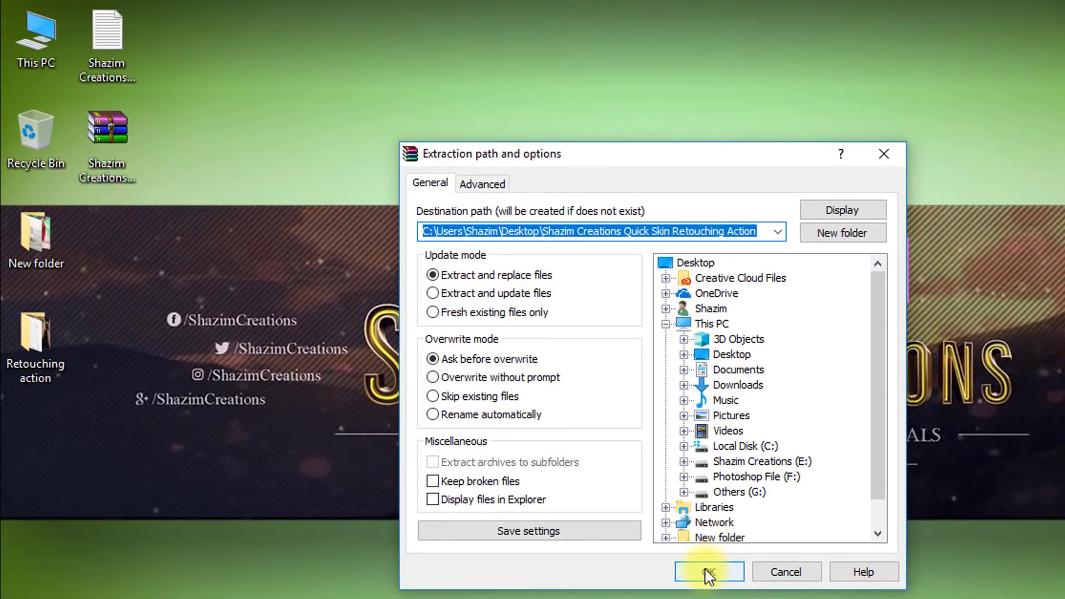
pyautogui.click(705, 568)
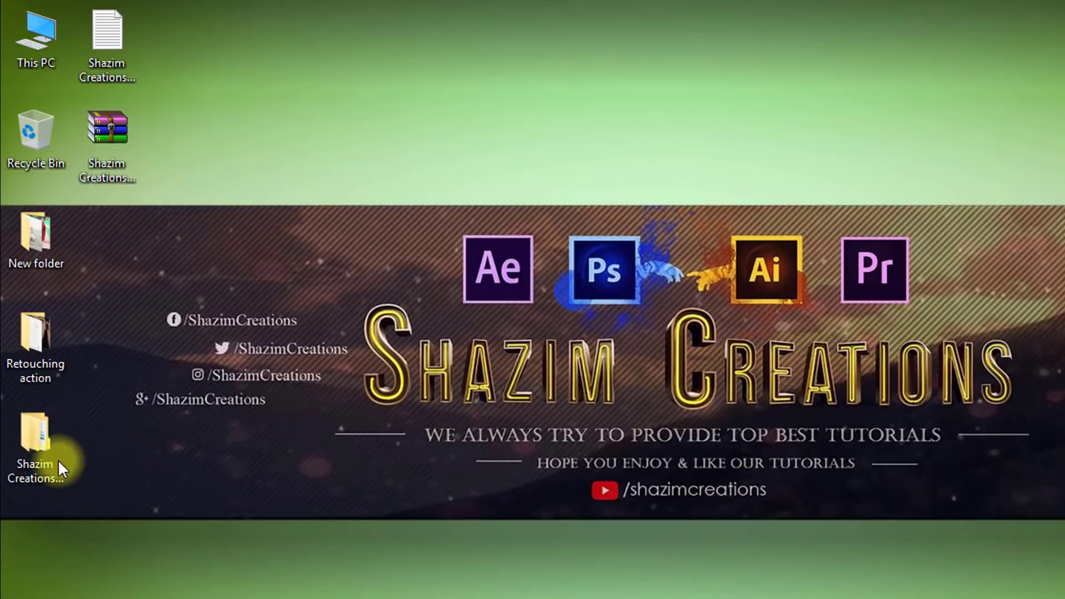
# Step: Check the extracted folder's ATN action file and read Retouching action download link.txt, closing both windows when done
pyautogui.doubleClick(38, 429)
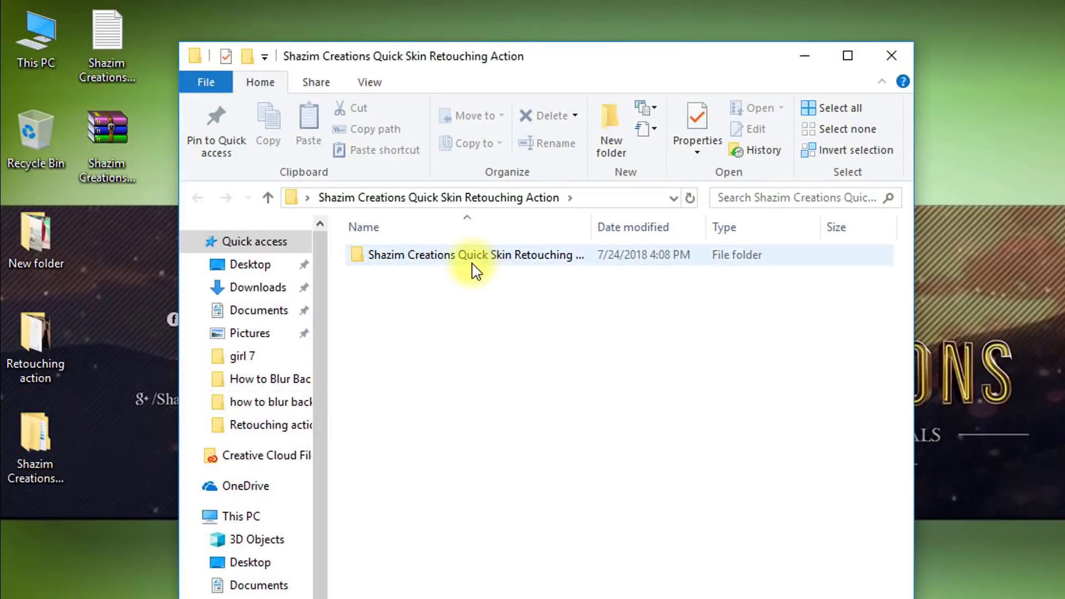
pyautogui.doubleClick(473, 265)
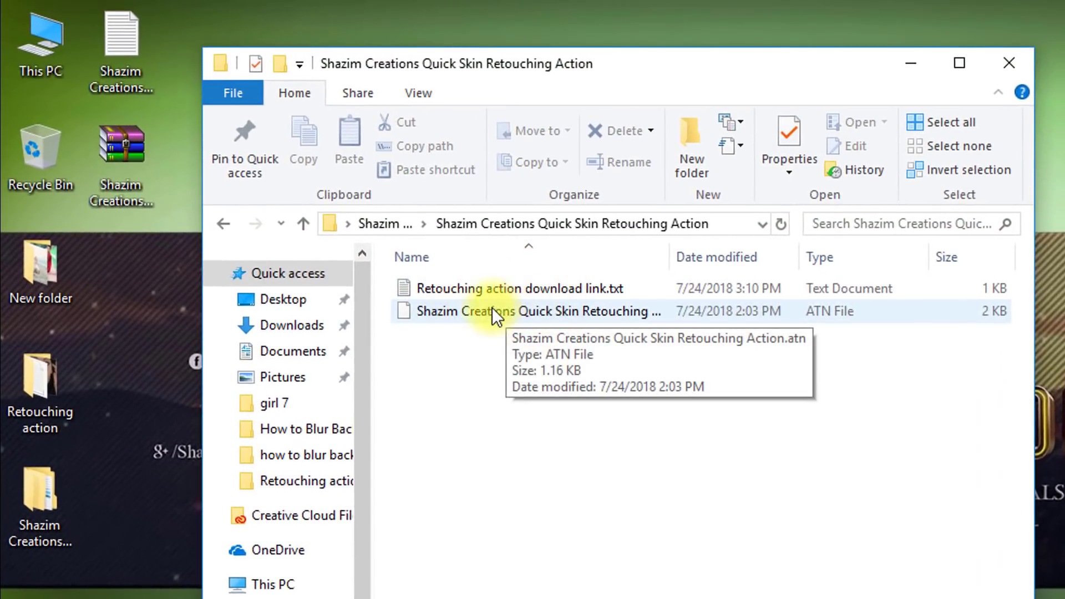
pyautogui.click(521, 312)
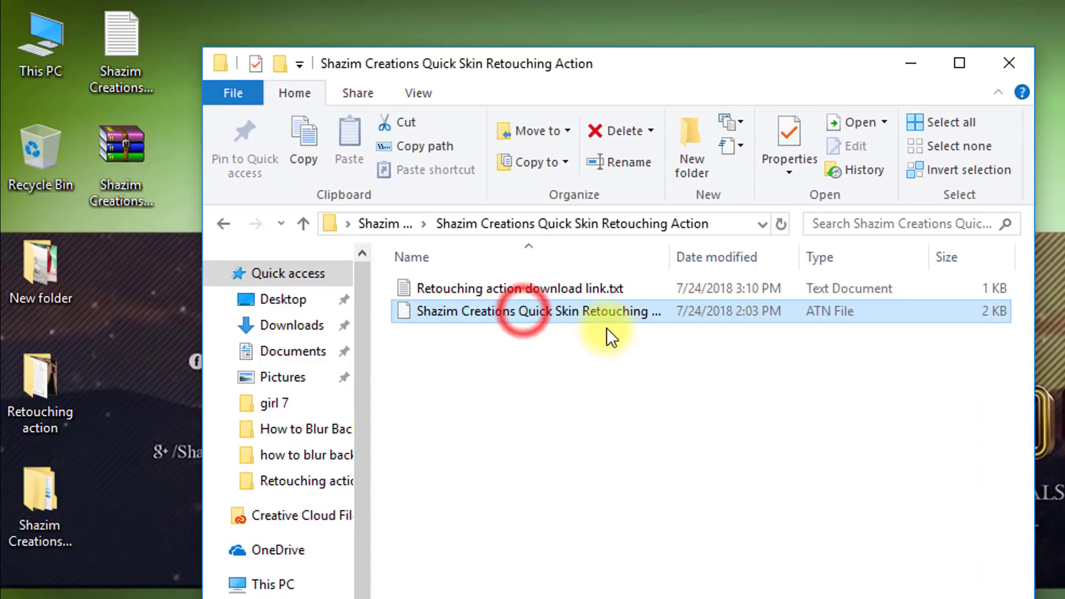
pyautogui.doubleClick(544, 288)
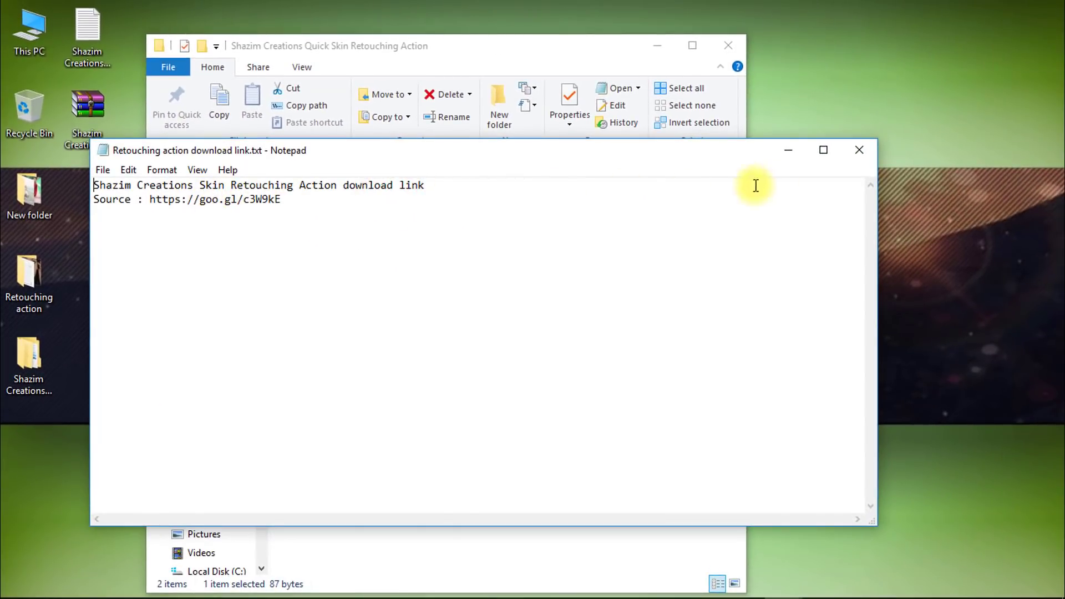
pyautogui.click(858, 151)
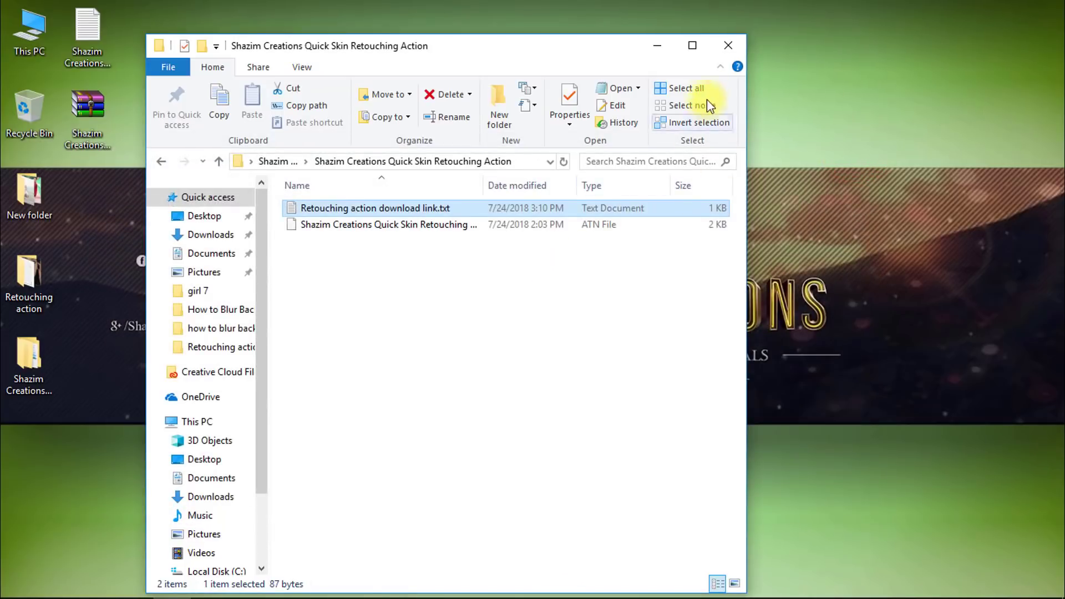
pyautogui.click(733, 48)
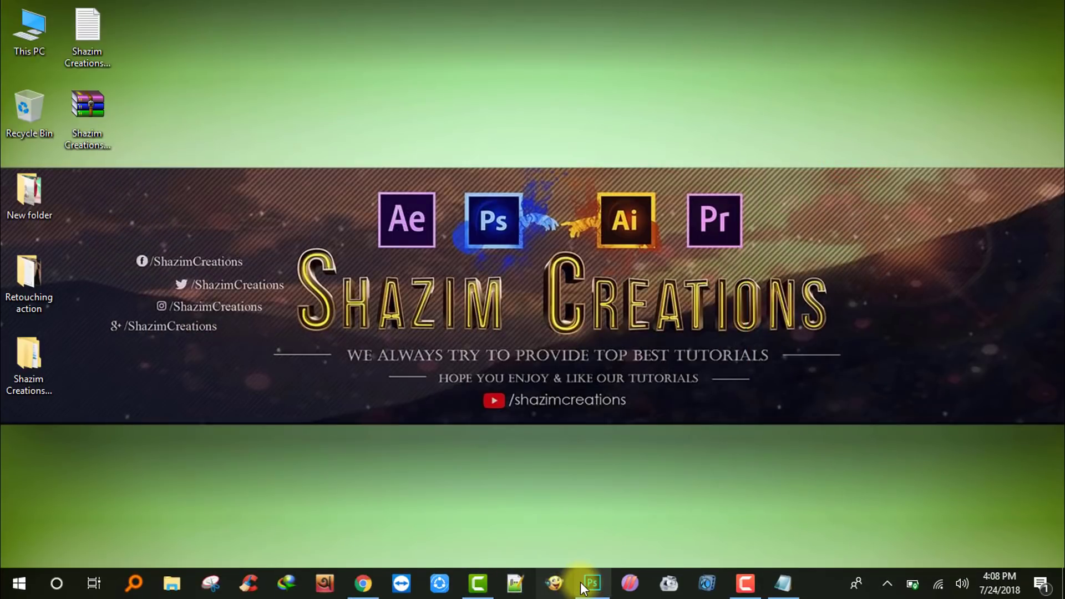
# Step: Switch to Photoshop and open isabelle_by_inspired_impressions-dbgjcby.jpg from the Retouching action folder on the desktop
pyautogui.click(584, 587)
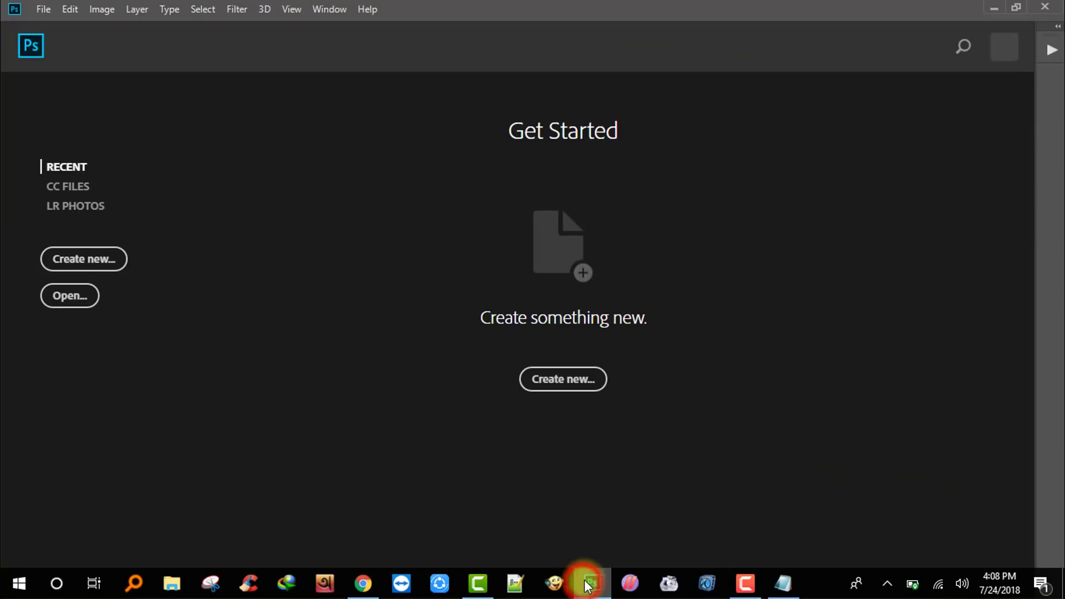
pyautogui.click(41, 9)
pyautogui.click(91, 42)
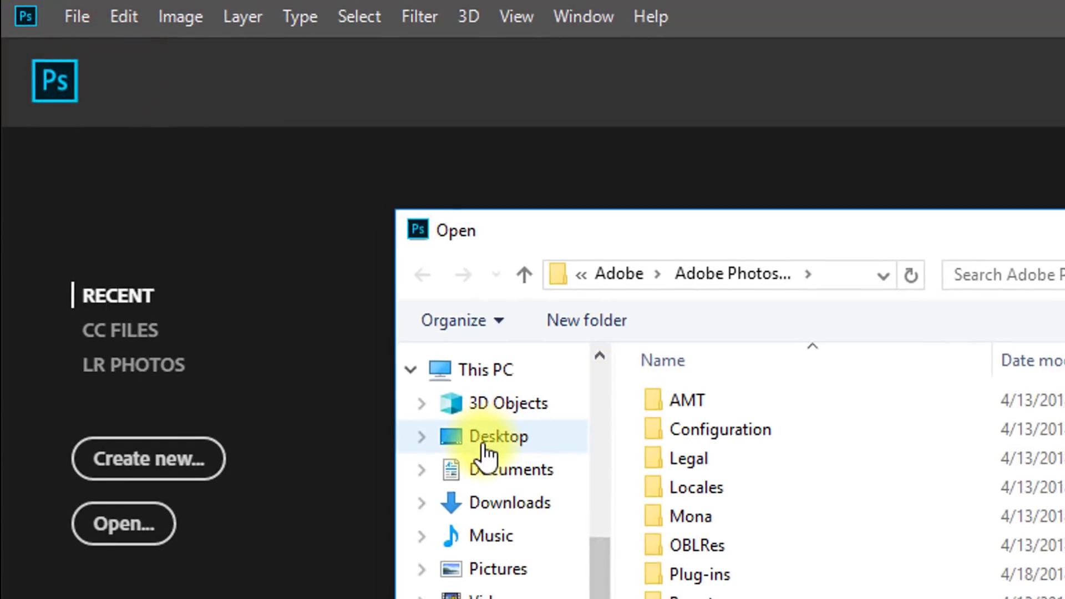
pyautogui.click(493, 438)
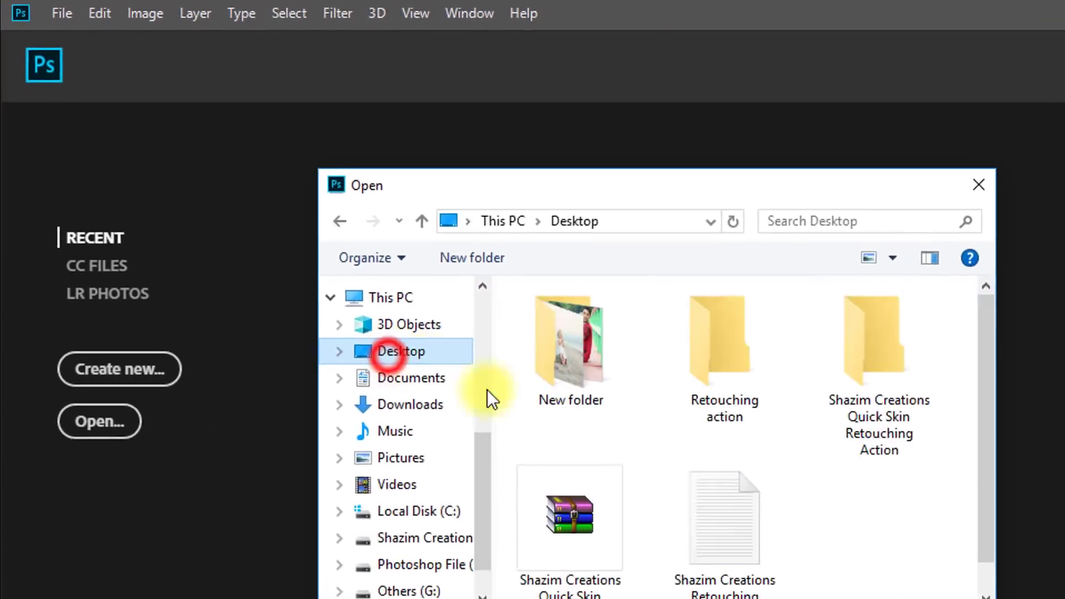
pyautogui.doubleClick(640, 294)
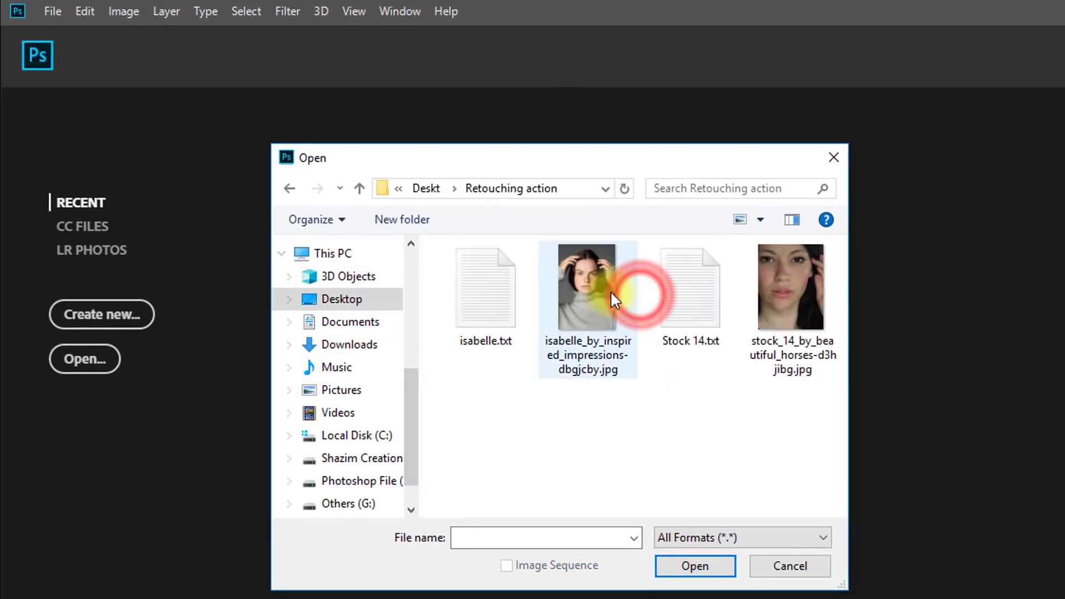
pyautogui.click(606, 286)
pyautogui.click(693, 566)
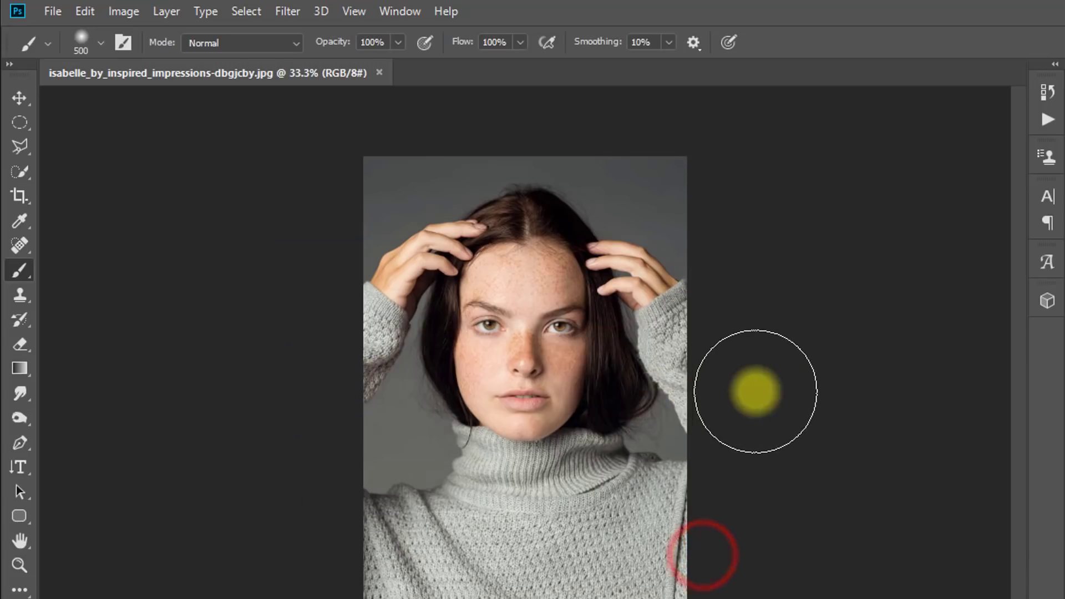
# Step: Show the Actions panel and lengthen it until the whole list of default actions fits
pyautogui.click(654, 392)
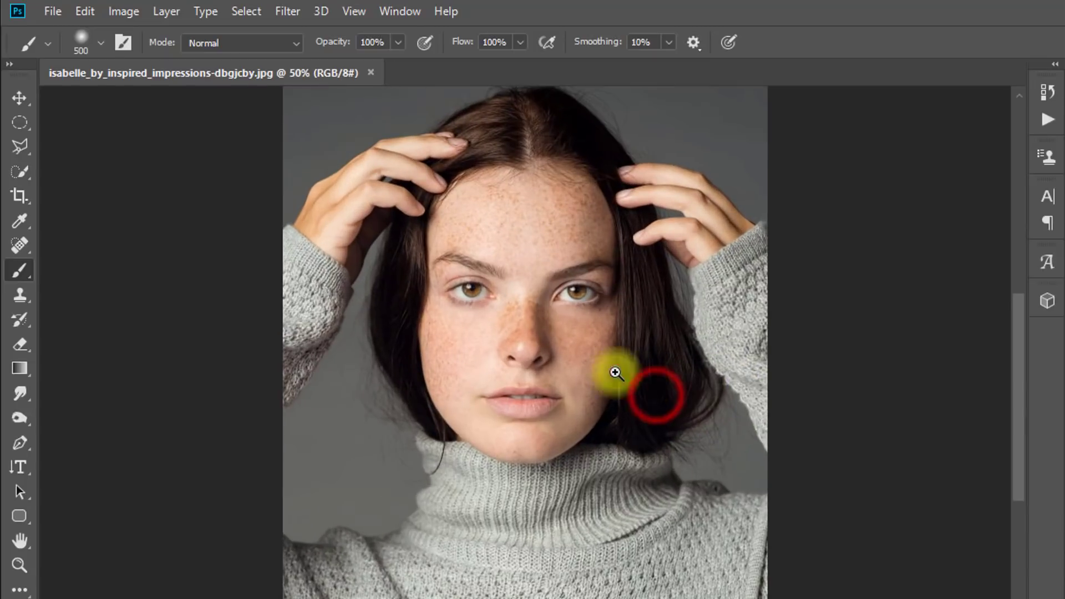
pyautogui.click(576, 325)
pyautogui.click(564, 323)
pyautogui.click(566, 323)
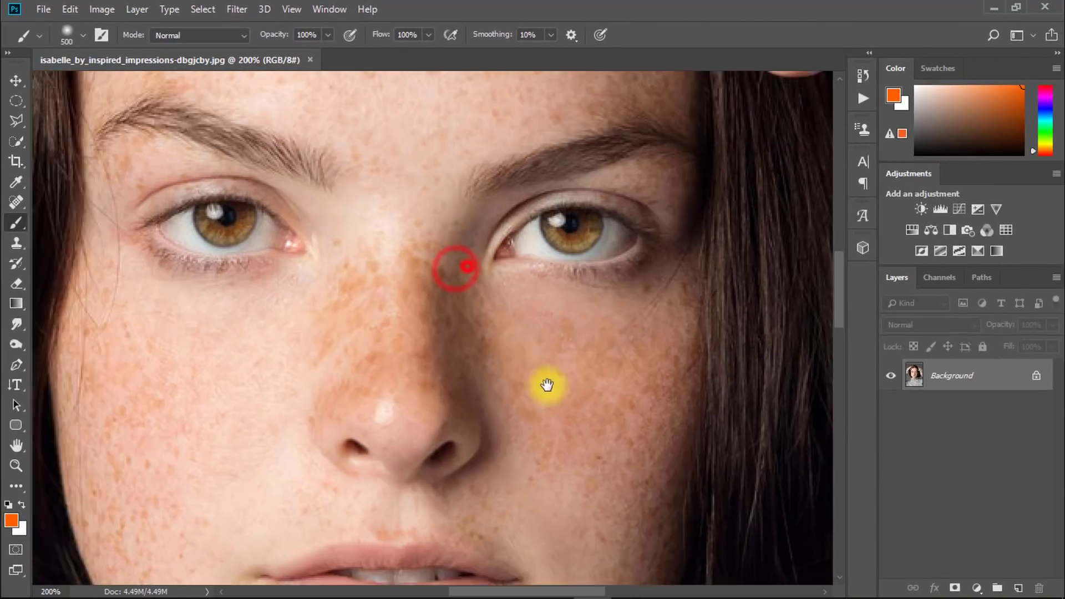
pyautogui.keyDown('alt'); pyautogui.click(427, 270); pyautogui.keyUp('alt')
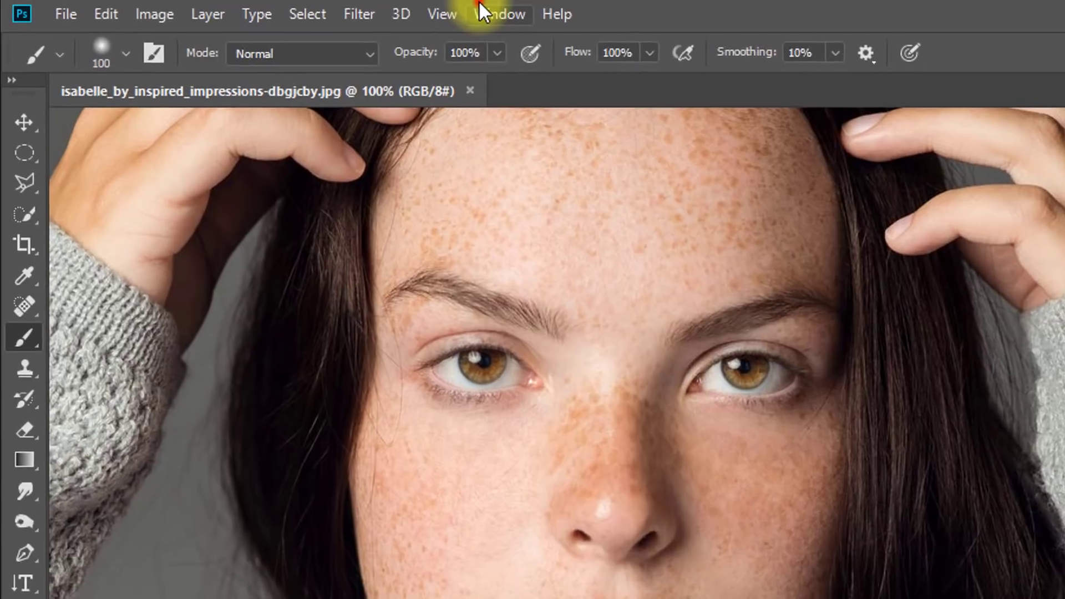
pyautogui.click(386, 11)
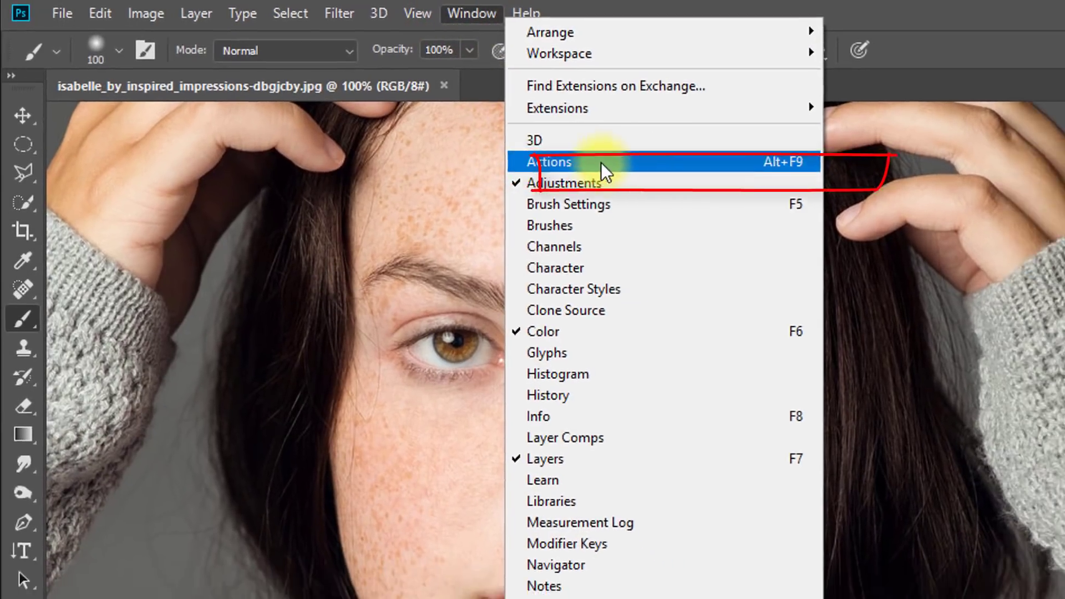
pyautogui.click(586, 172)
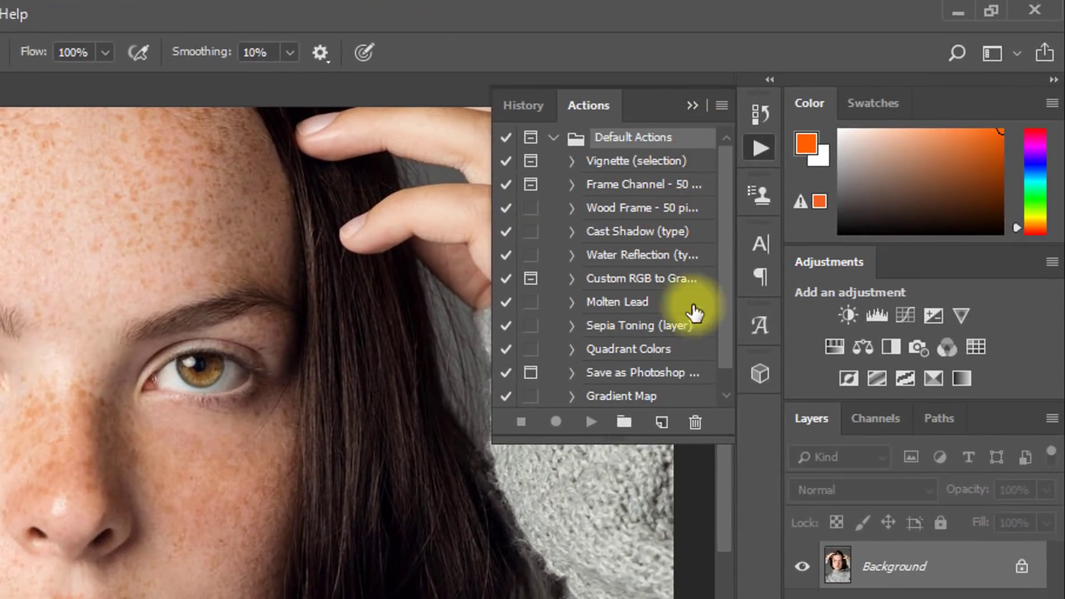
pyautogui.scroll(-1, 678, 298)
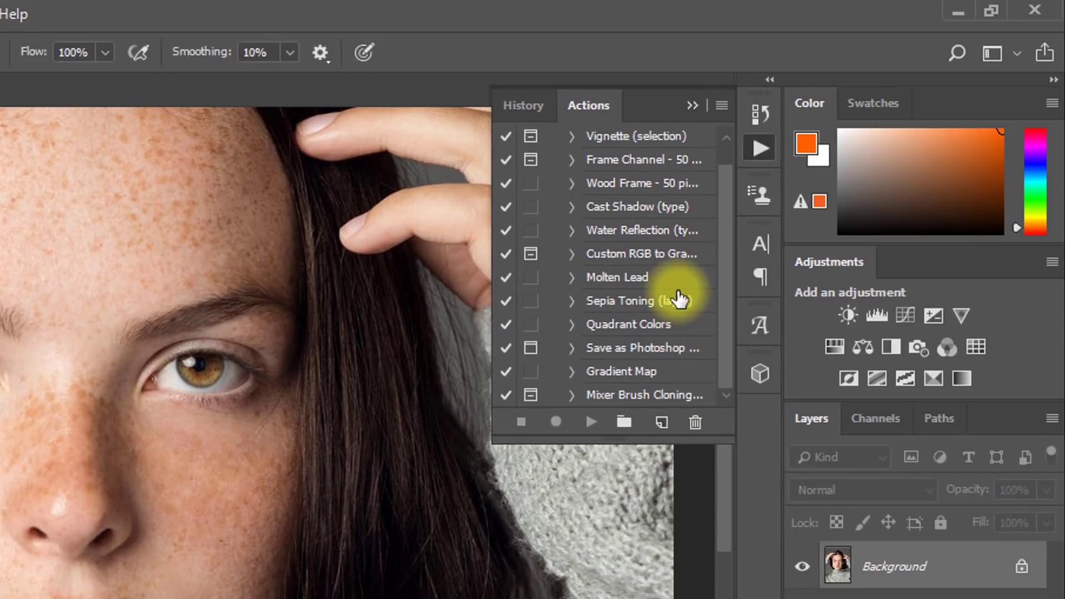
pyautogui.moveTo(710, 438); pyautogui.dragTo(708, 542)
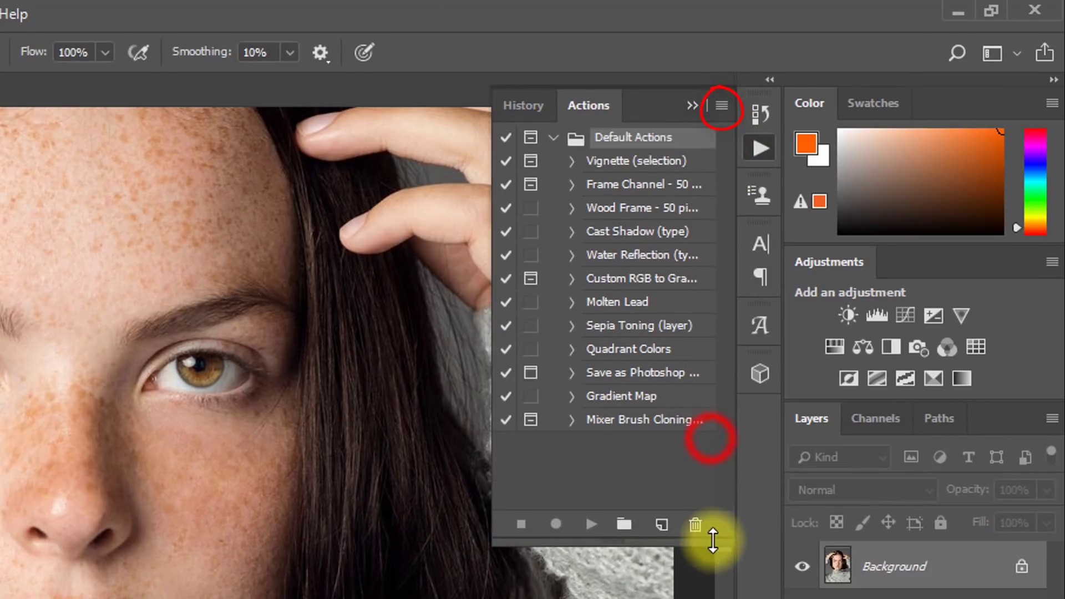
# Step: Load the Shazim Creations Quick Skin Retouching ATN file from its extracted folder on the desktop into the actions list
pyautogui.click(719, 104)
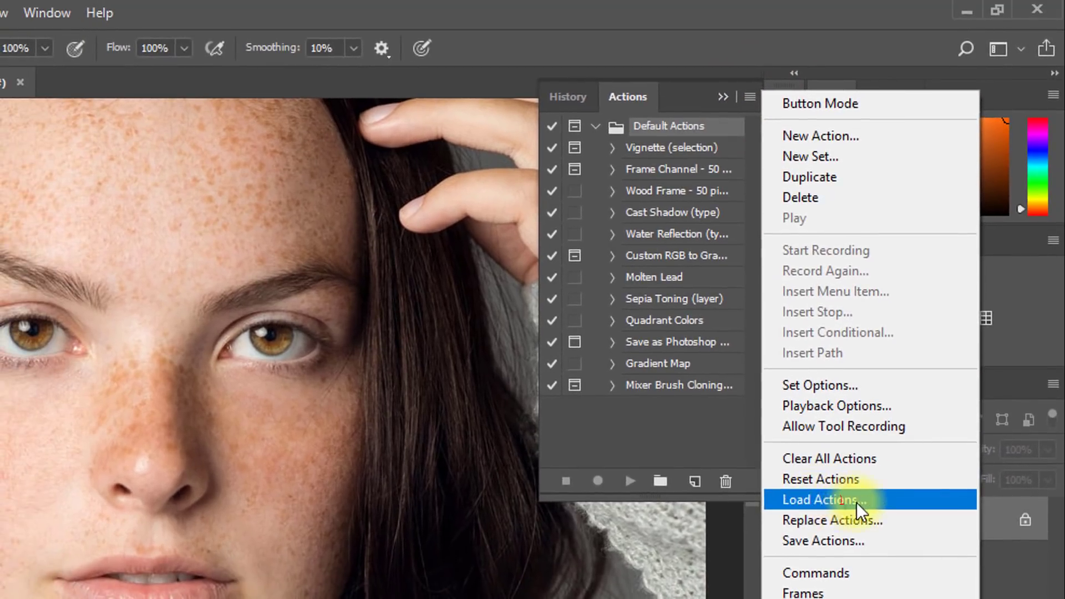
pyautogui.click(883, 501)
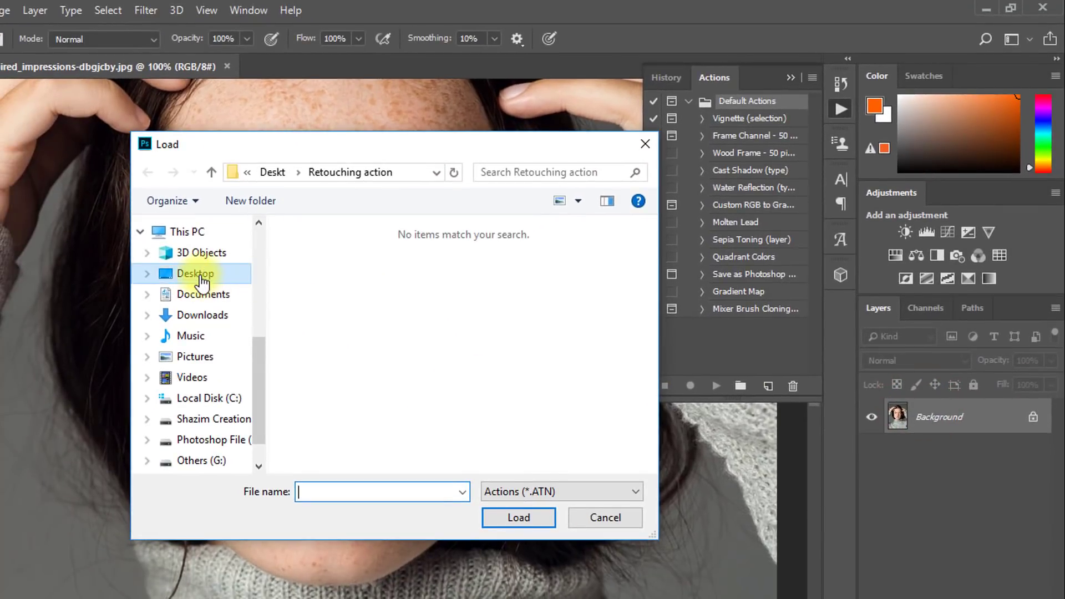
pyautogui.click(25, 333)
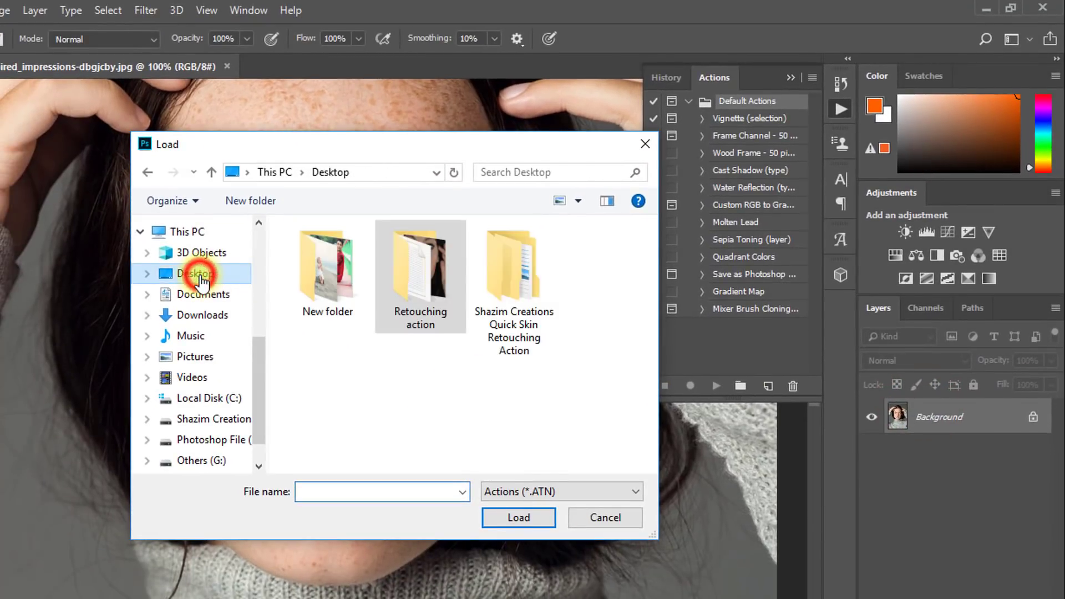
pyautogui.click(530, 360)
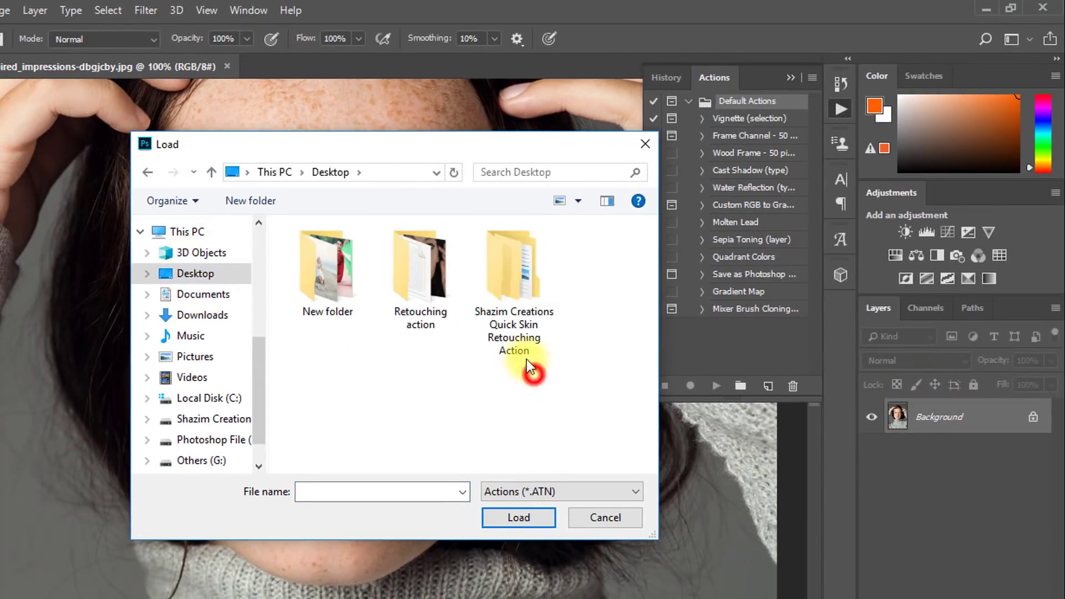
pyautogui.doubleClick(517, 291)
pyautogui.click(365, 256)
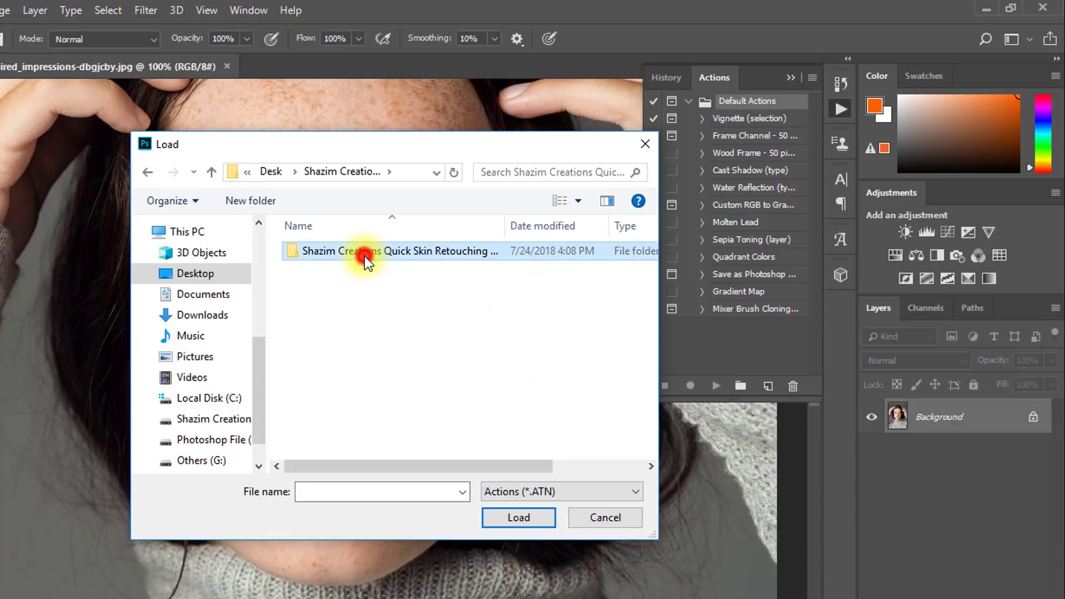
pyautogui.doubleClick(365, 257)
pyautogui.click(383, 256)
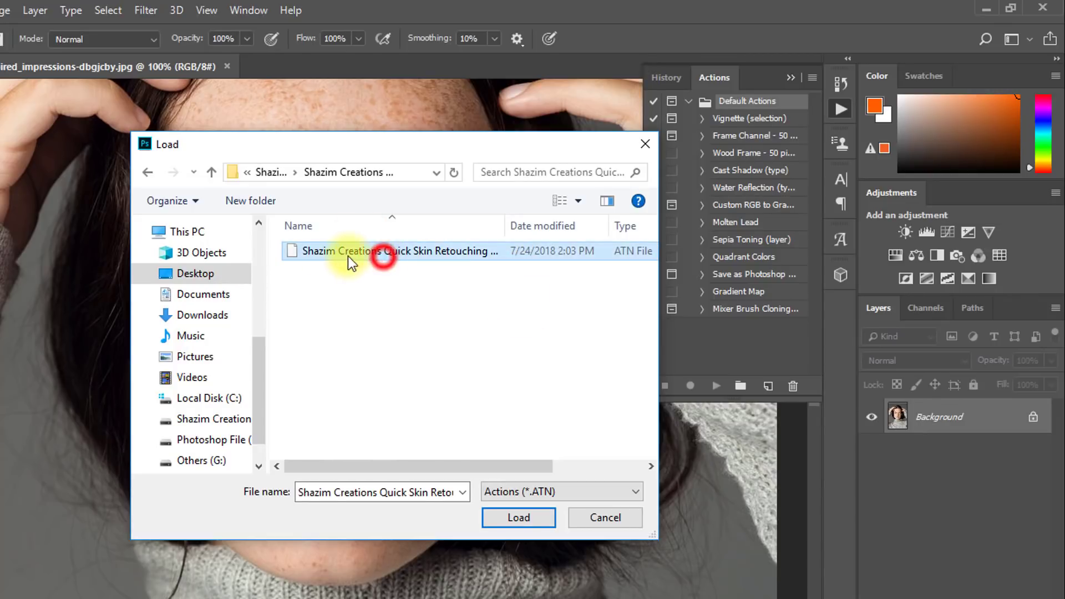
pyautogui.click(514, 508)
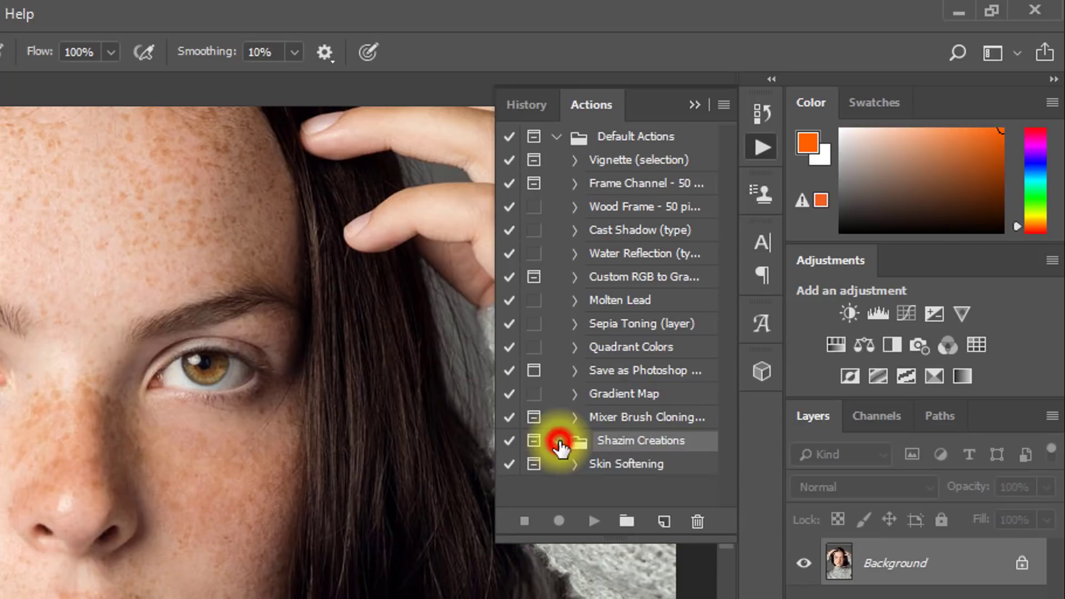
# Step: Expand the Shazim Creations action set and play its Skin Softening action on the portrait
pyautogui.click(559, 443)
pyautogui.click(635, 466)
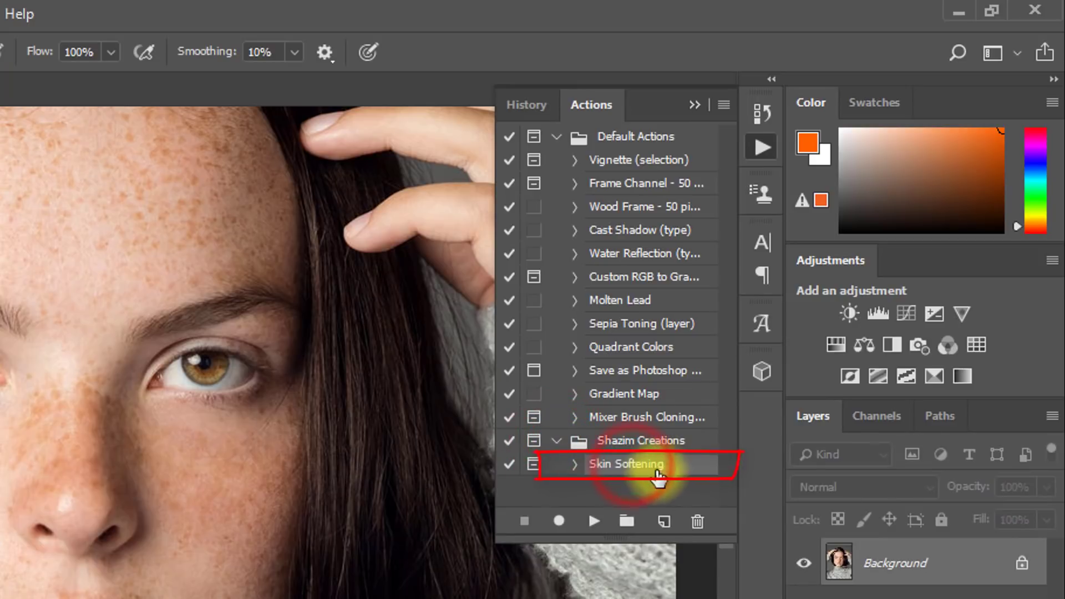
pyautogui.click(594, 521)
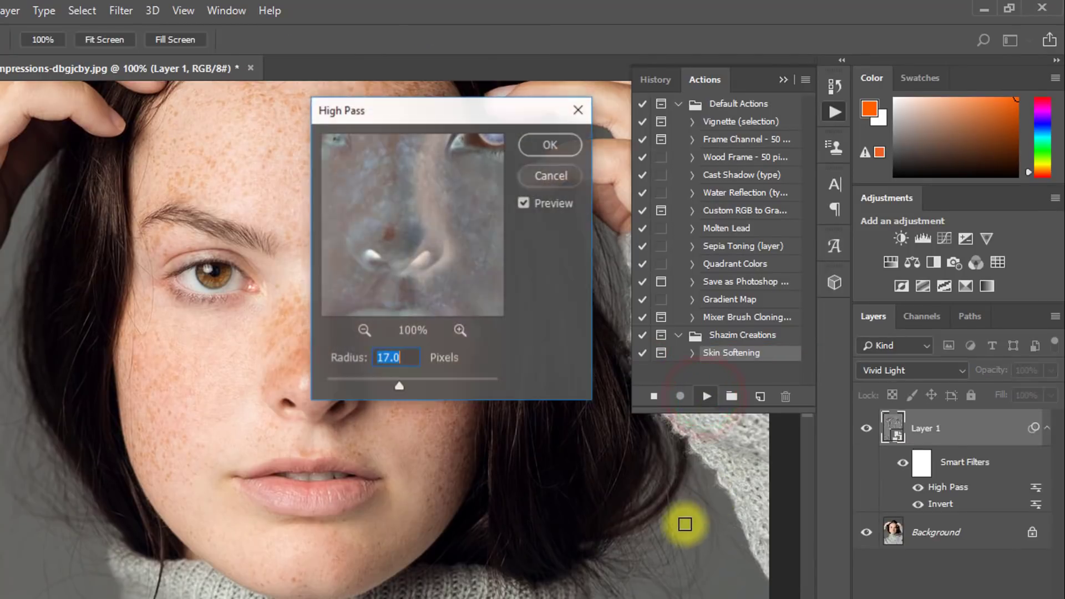
# Step: Move the High Pass dialog off the face, try several radii, and apply the filter with a radius of 5.0 pixels
pyautogui.moveTo(418, 113); pyautogui.dragTo(604, 178)
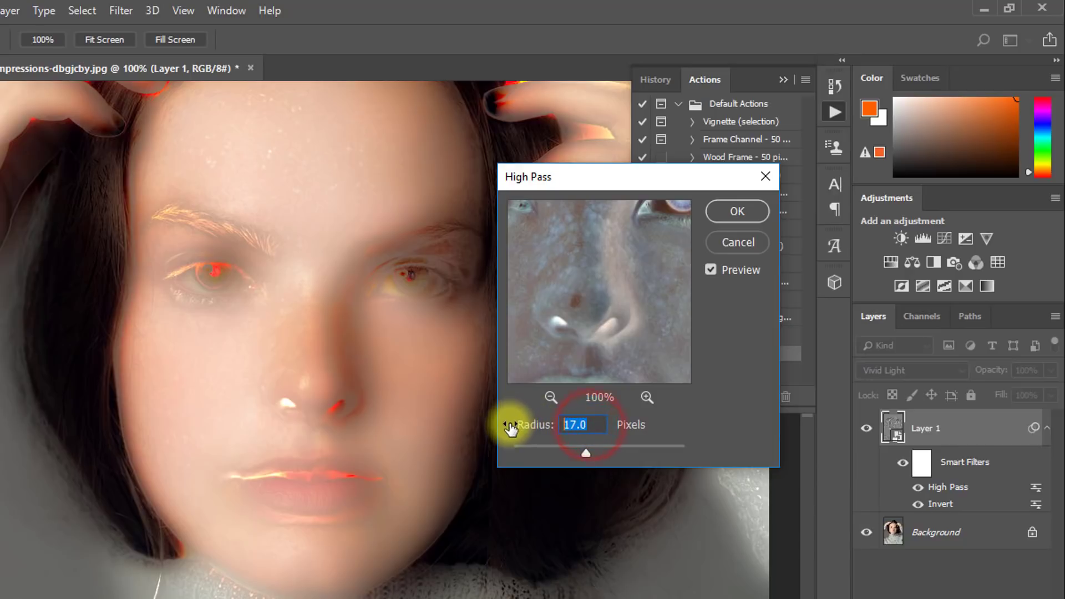
pyautogui.write('10')
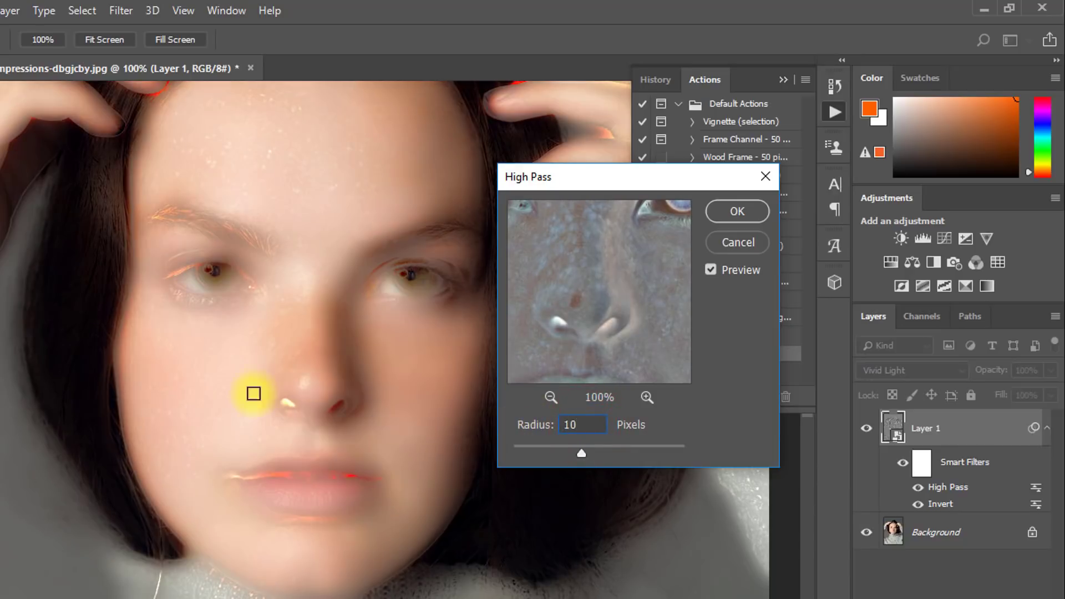
pyautogui.moveTo(580, 456); pyautogui.dragTo(562, 456)
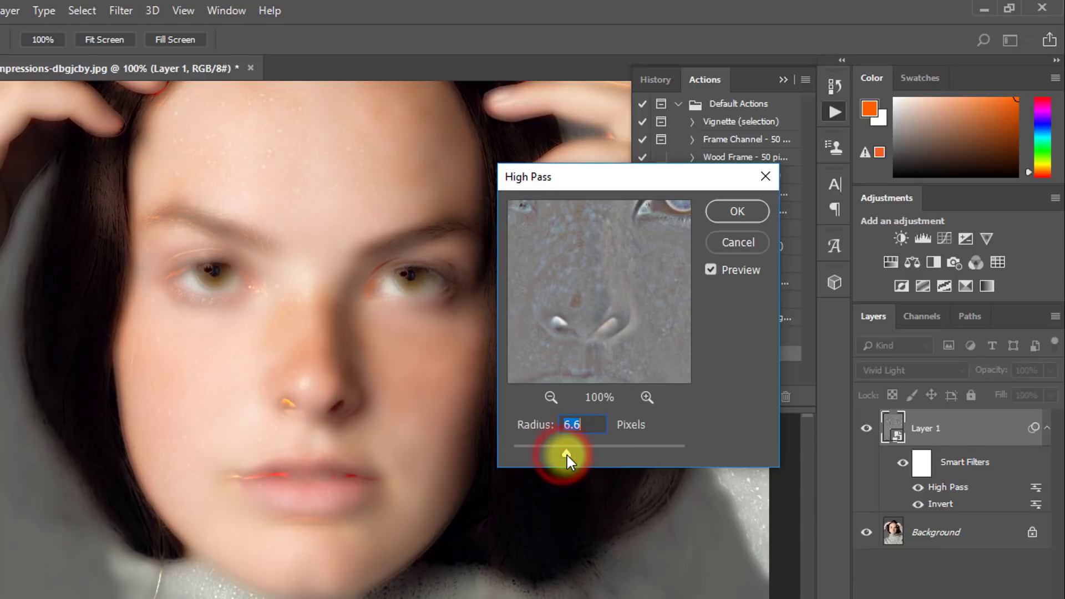
pyautogui.moveTo(567, 455)
pyautogui.mouseDown()
pyautogui.moveTo(554, 455)
pyautogui.moveTo(564, 455)
pyautogui.mouseUp()
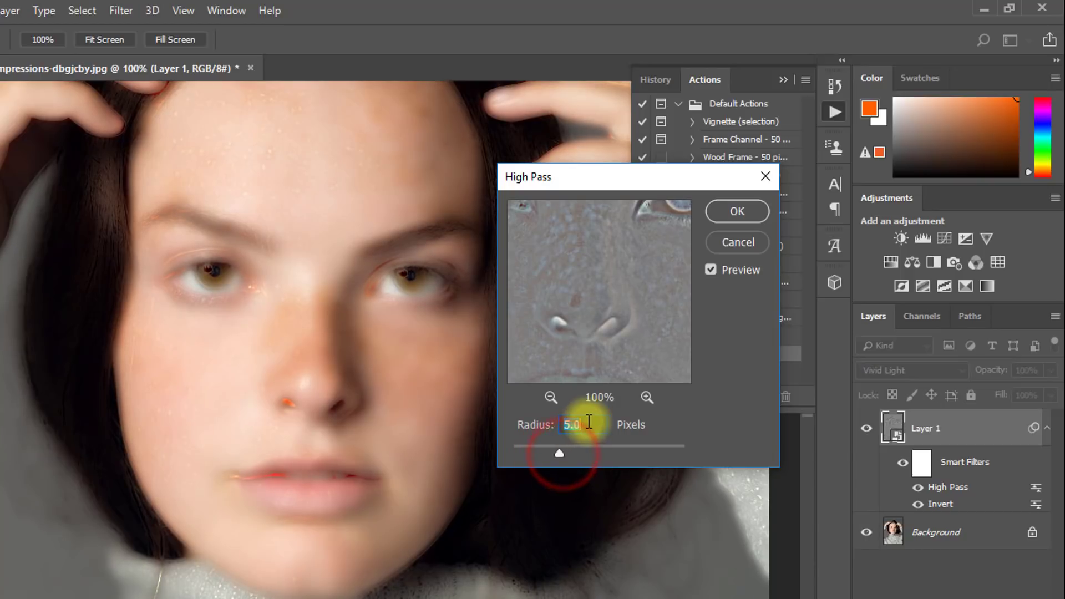
pyautogui.moveTo(591, 423); pyautogui.dragTo(548, 421)
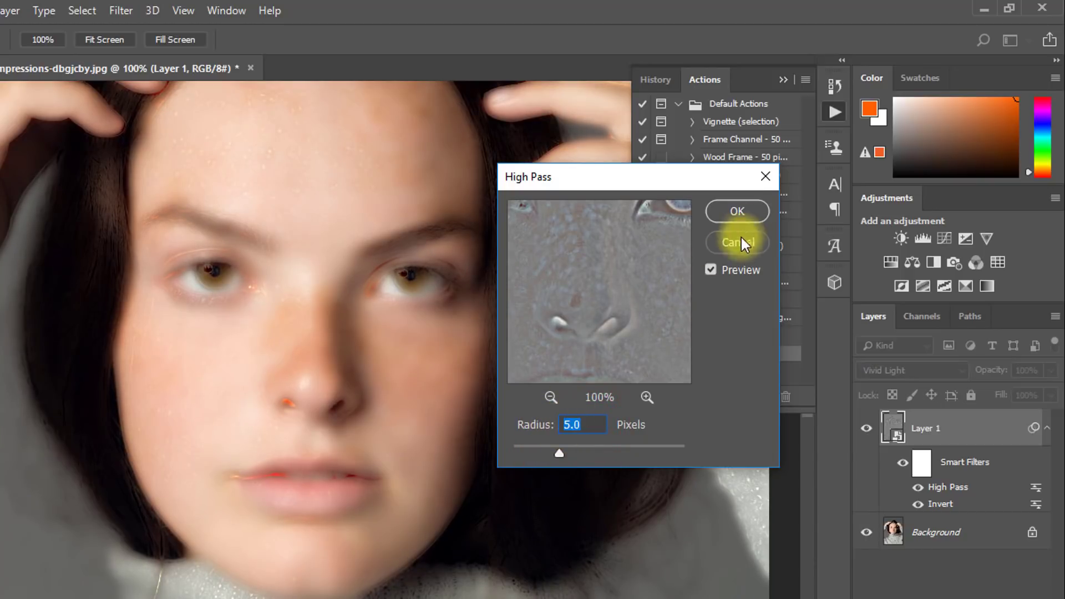
pyautogui.click(751, 211)
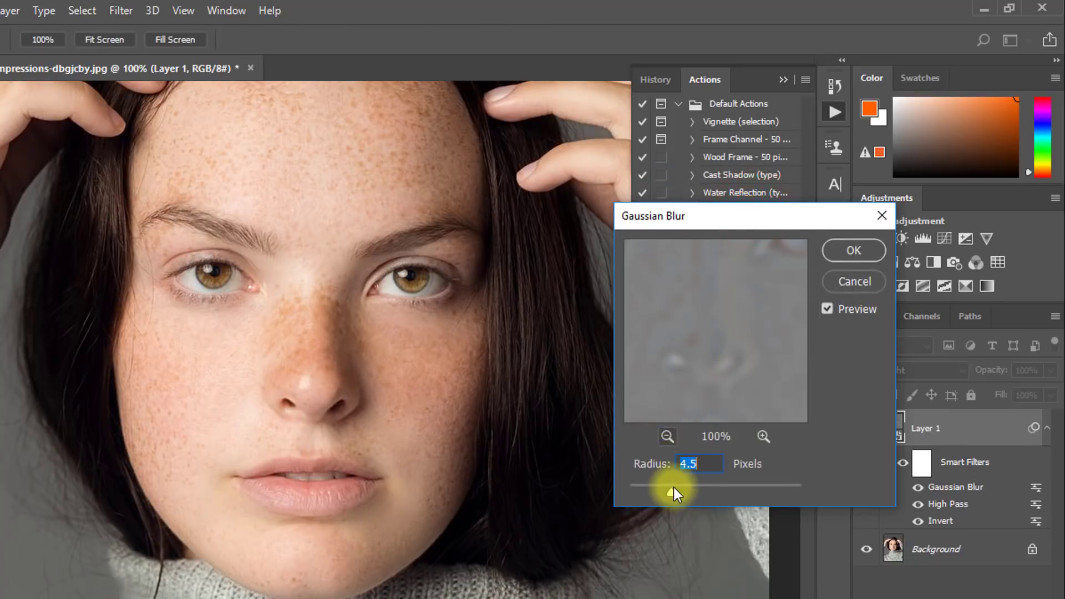
# Step: Try several Gaussian Blur radii on the softening layer and apply the filter with a radius of 1 pixel
pyautogui.moveTo(673, 489); pyautogui.dragTo(637, 489)
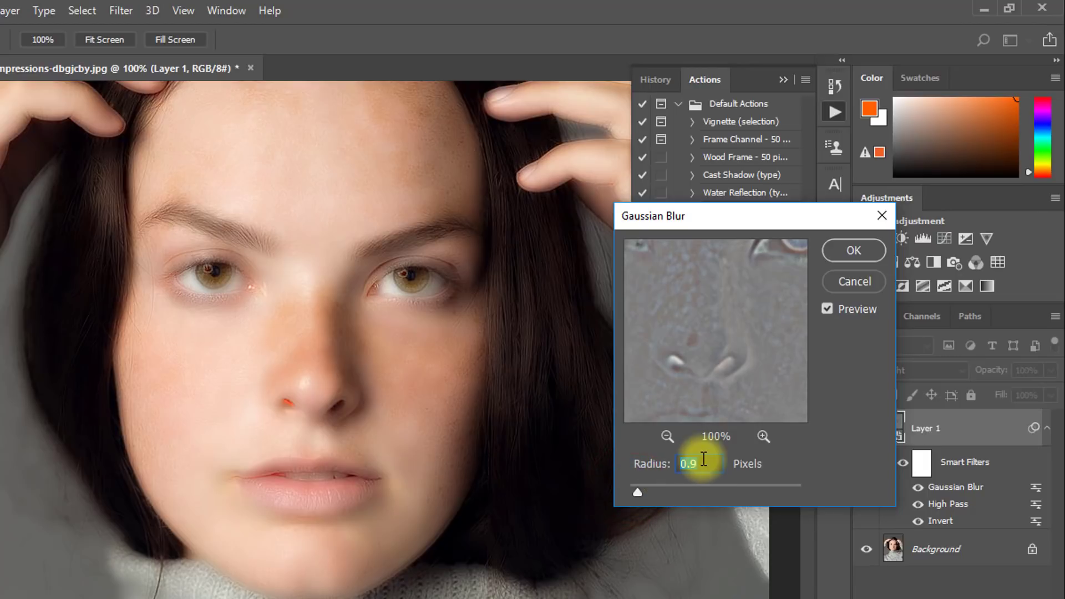
pyautogui.write('2')
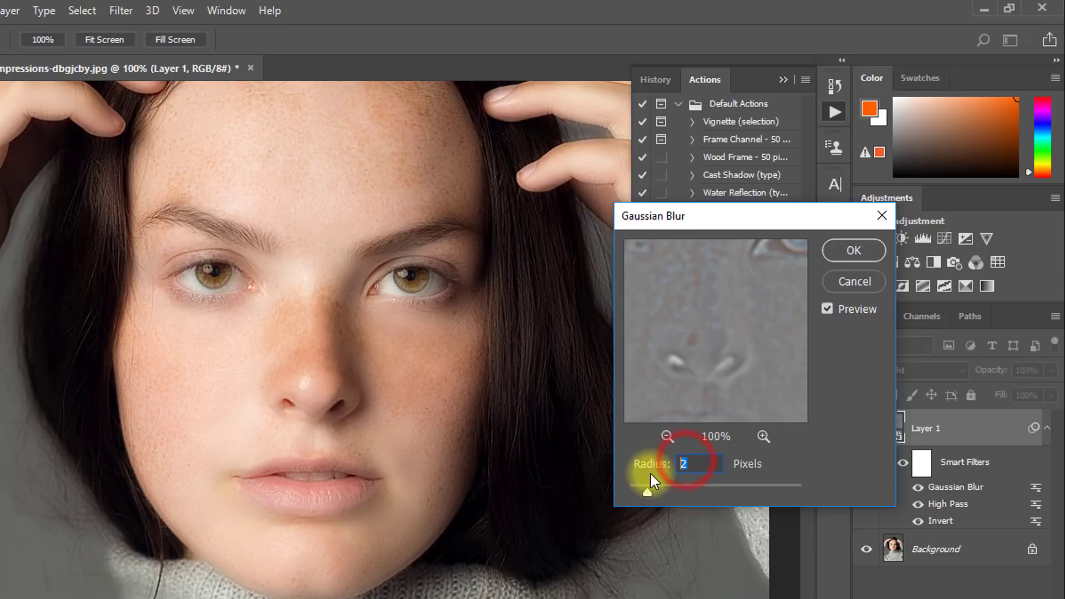
pyautogui.write('1')
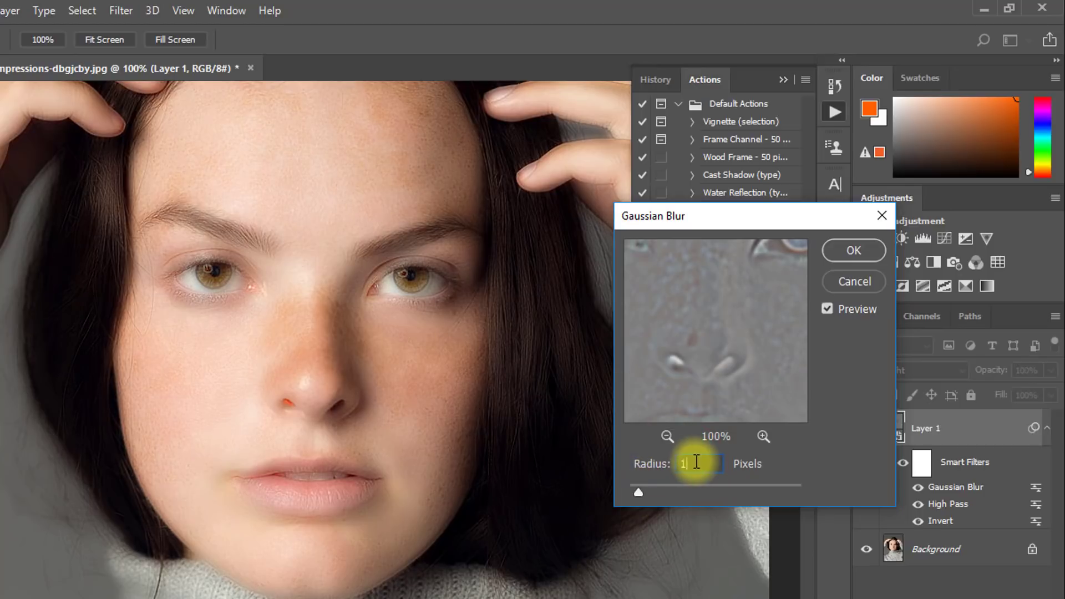
pyautogui.click(854, 249)
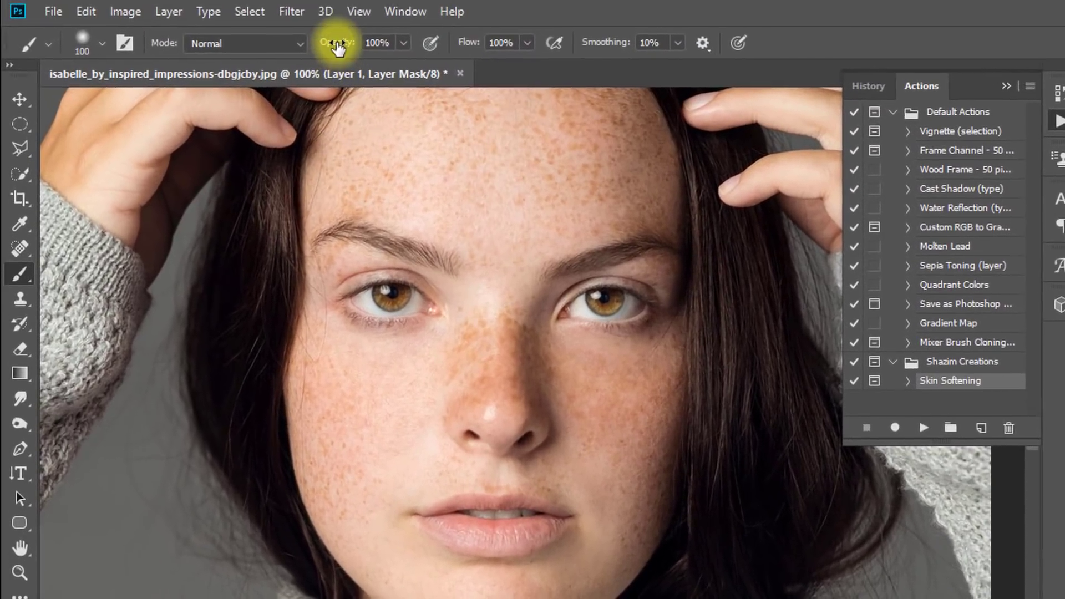
# Step: Set the brush opacity to 50% and its flow to 50%
pyautogui.moveTo(337, 45); pyautogui.dragTo(323, 45)
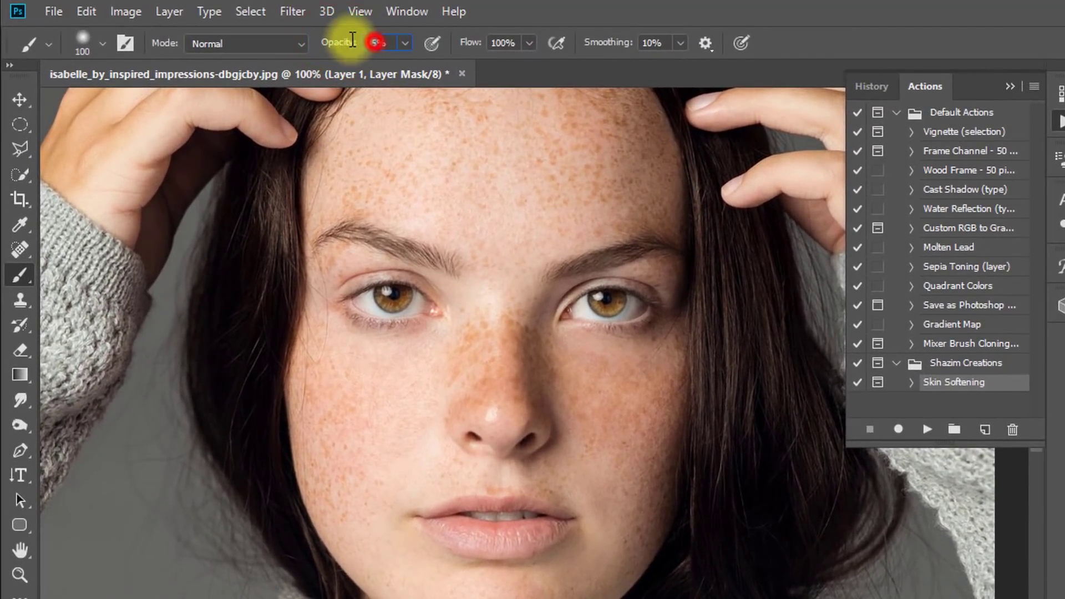
pyautogui.write('50')
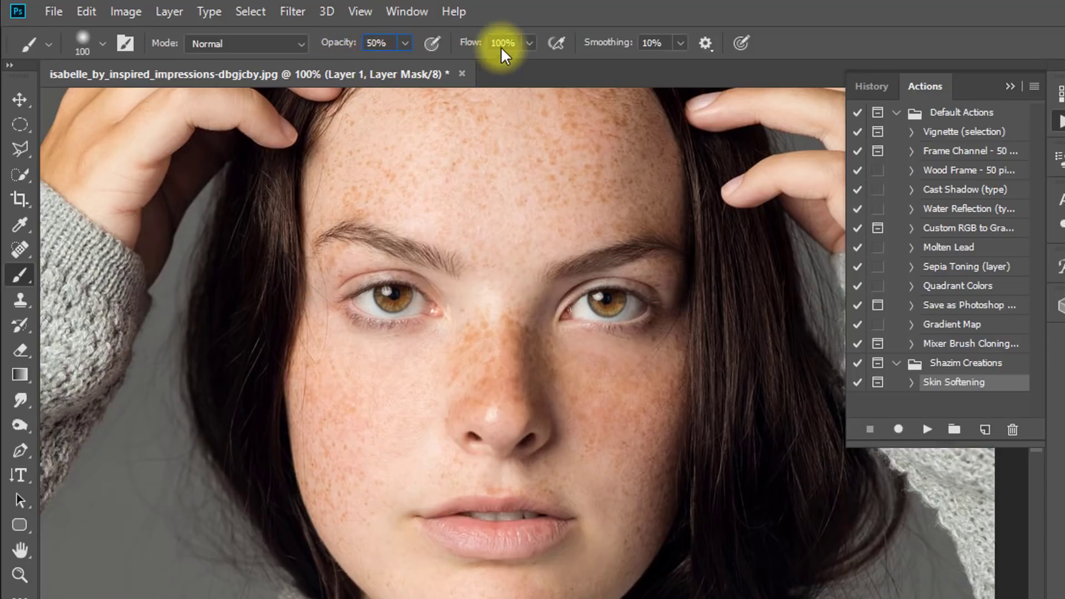
pyautogui.write('50')
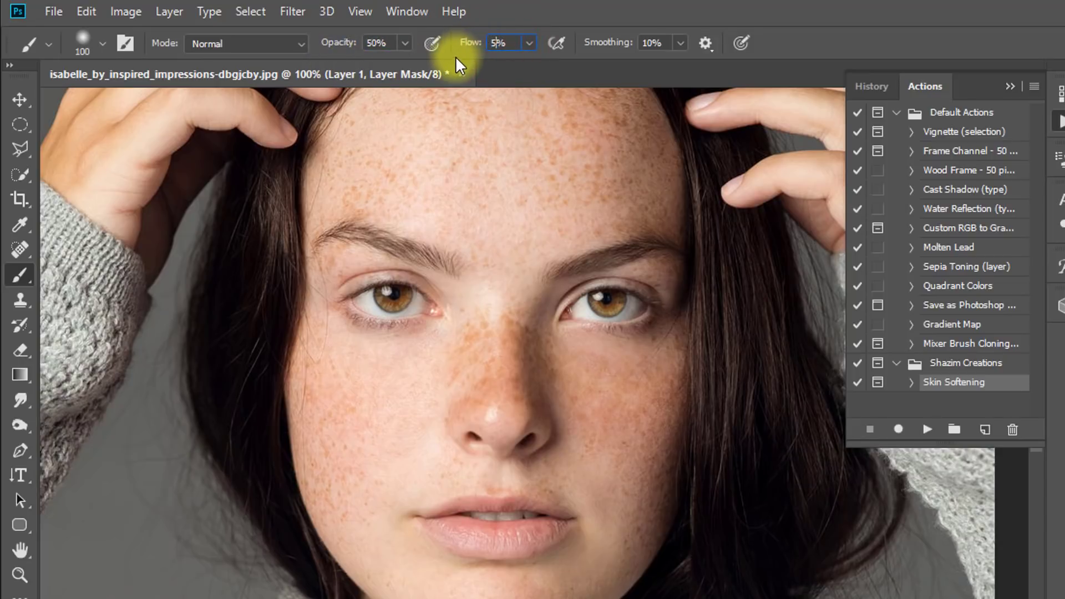
# Step: Paint on the Layer 1 mask with the soft 100 px brush to smooth the freckled skin in the middle of the forehead
pyautogui.click(503, 187)
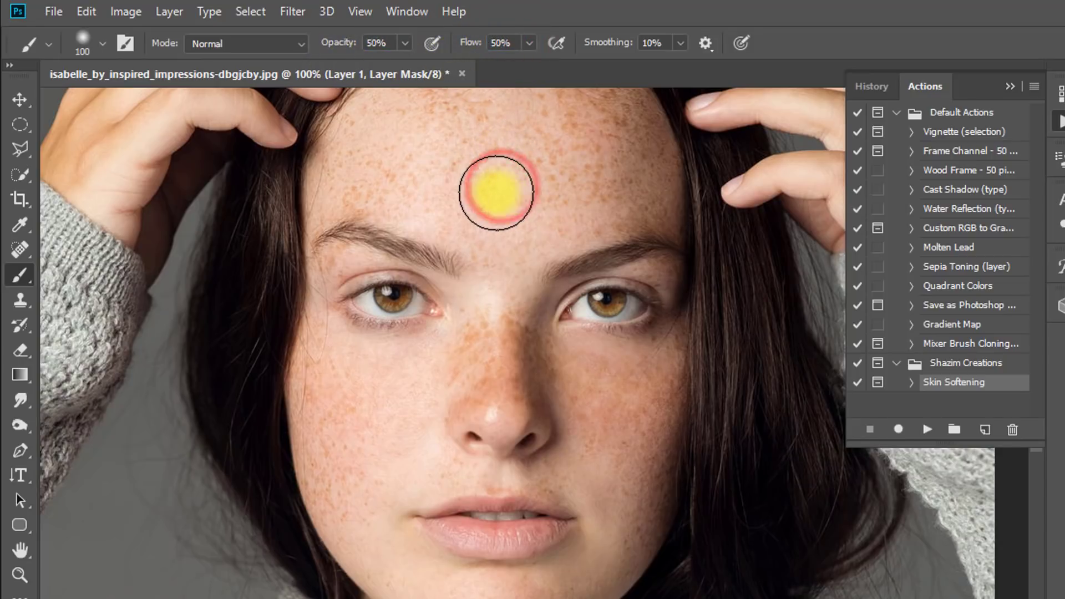
pyautogui.keyDown('ctrl'); pyautogui.click(494, 186); pyautogui.keyUp('ctrl')
pyautogui.moveTo(505, 168); pyautogui.dragTo(491, 287)
pyautogui.click(502, 231)
pyautogui.click(398, 228)
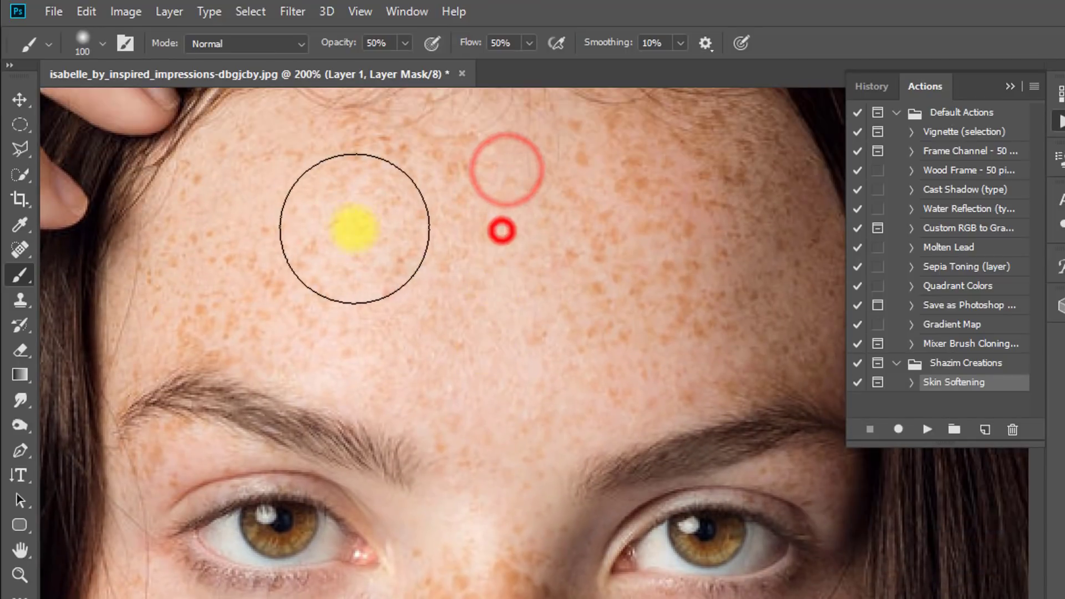
pyautogui.click(301, 226)
pyautogui.click(518, 226)
pyautogui.click(419, 234)
pyautogui.click(482, 231)
pyautogui.click(443, 286)
pyautogui.click(447, 333)
pyautogui.click(561, 292)
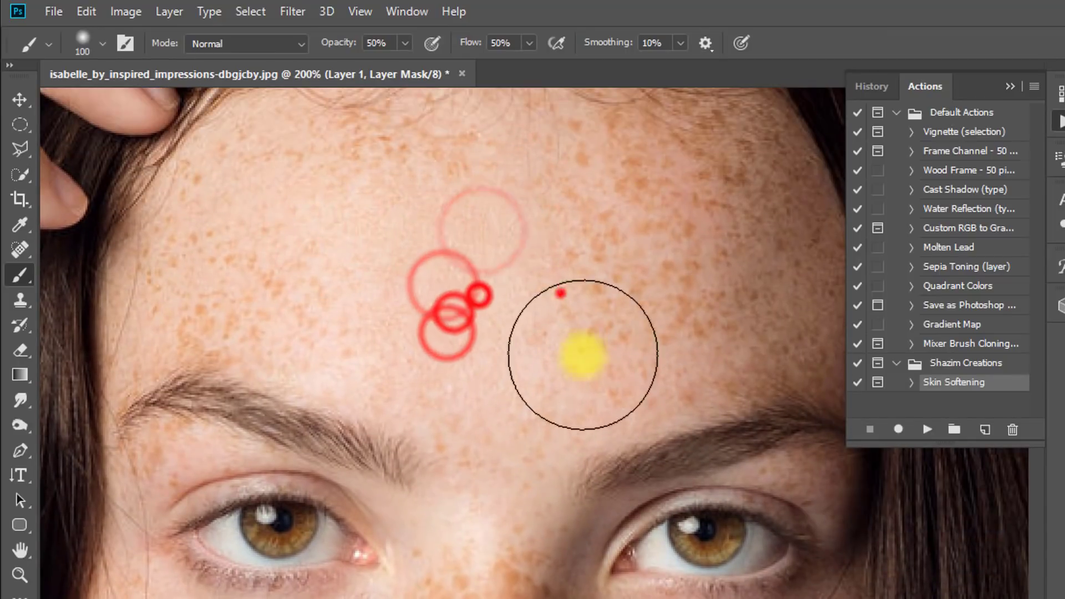